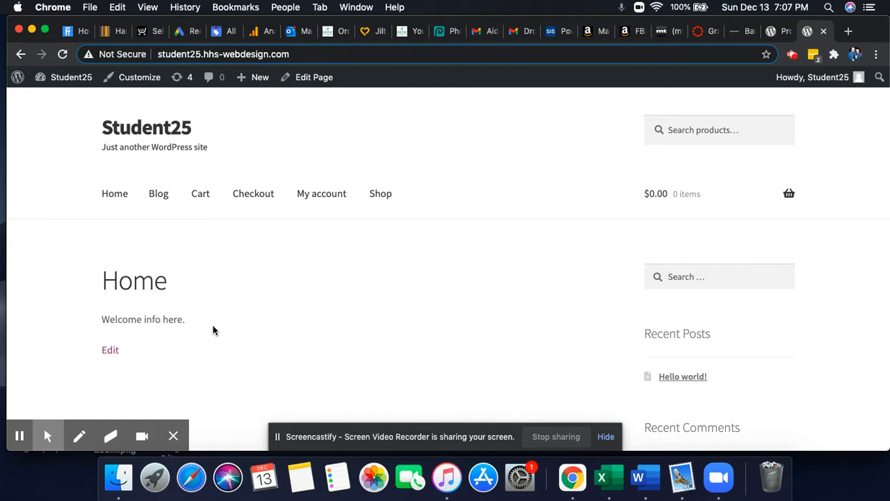
{"action": "scroll", "coordinate": [393, 324], "scroll_direction": "down", "scroll_amount": 2}
{"action": "scroll", "coordinate": [394, 324], "scroll_direction": "up", "scroll_amount": 2}
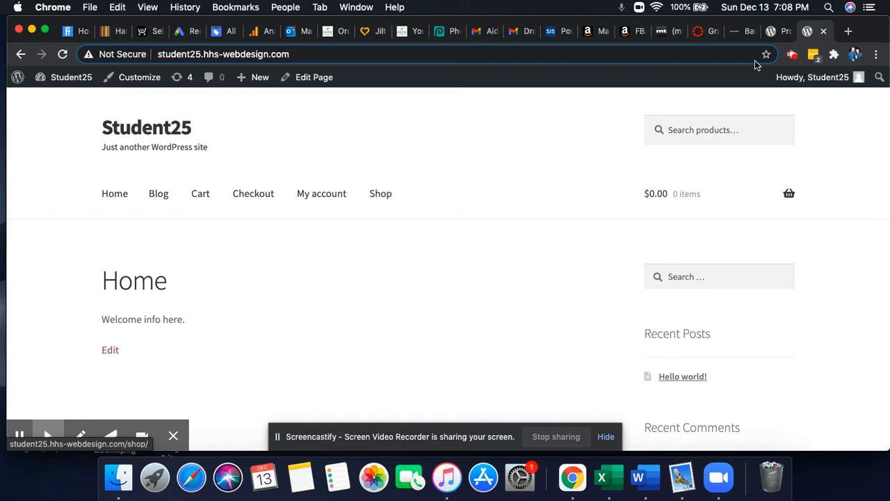
Switch to the store's product categories admin page and name the new category "Hats".
{"action": "left_click", "coordinate": [775, 32]}
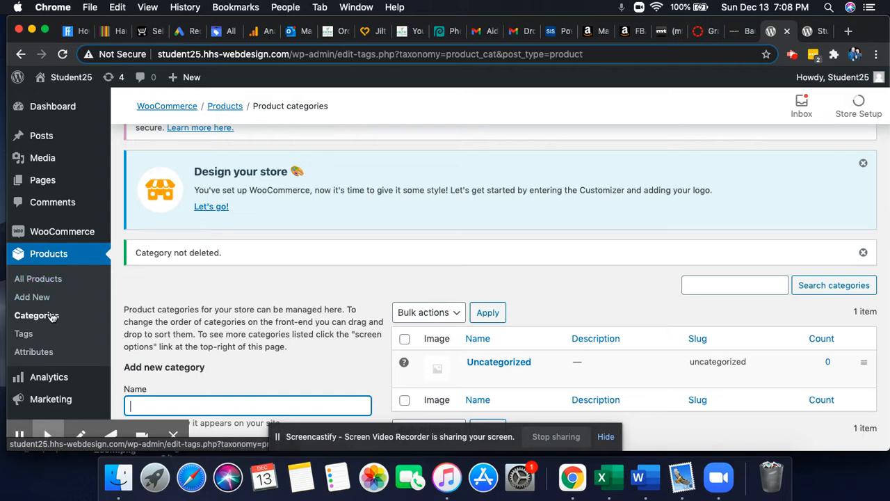
{"action": "scroll", "coordinate": [303, 284], "scroll_direction": "down", "scroll_amount": 3}
{"action": "scroll", "coordinate": [304, 284], "scroll_direction": "up", "scroll_amount": 1}
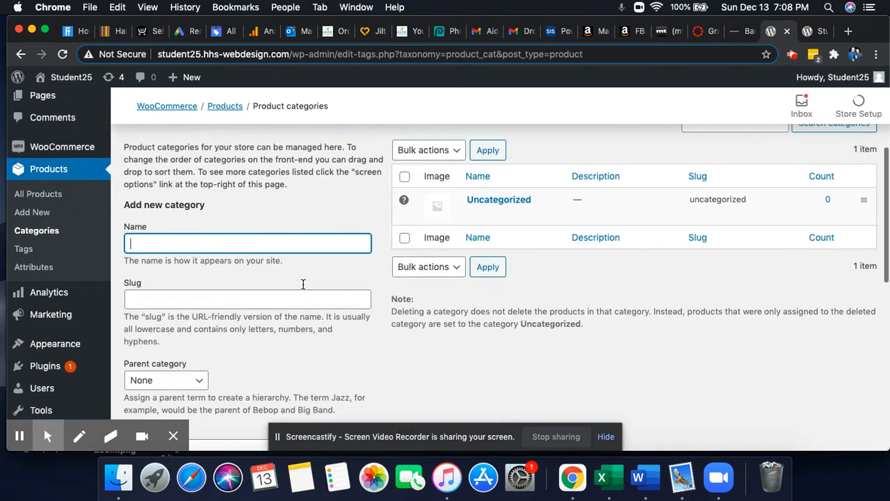
{"action": "left_click", "coordinate": [217, 258]}
{"action": "left_click", "coordinate": [182, 286]}
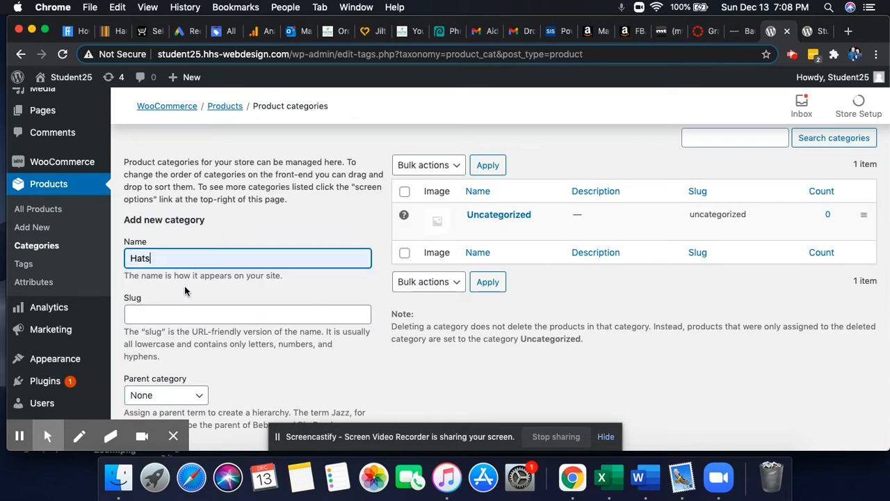
{"action": "left_click", "coordinate": [183, 313]}
{"action": "scroll", "coordinate": [236, 365], "scroll_direction": "down", "scroll_amount": 2}
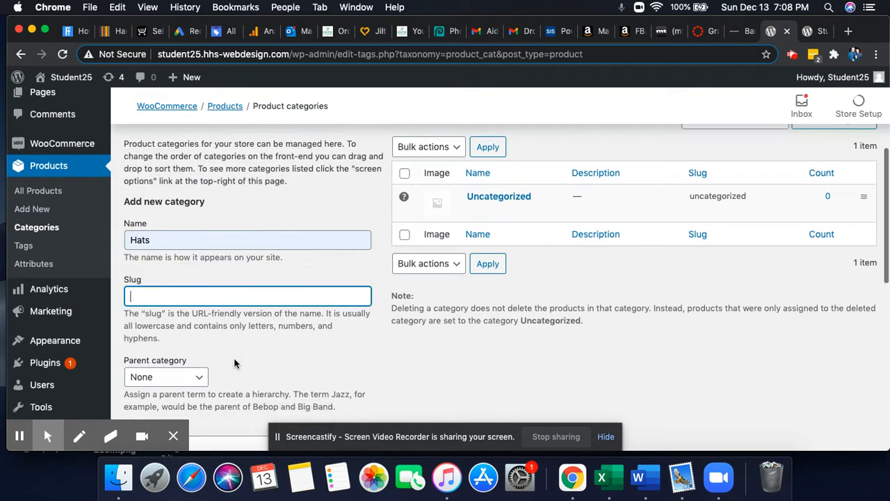
{"action": "scroll", "coordinate": [200, 328], "scroll_direction": "down", "scroll_amount": 2}
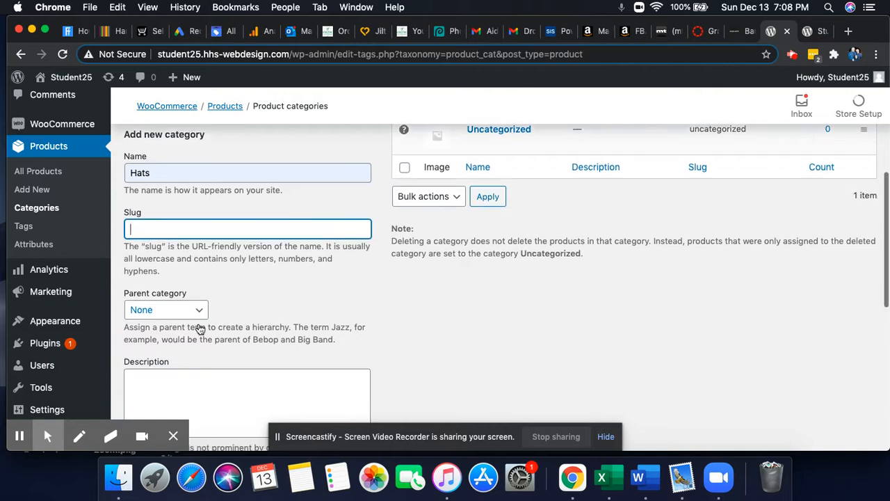
{"action": "left_click", "coordinate": [205, 318]}
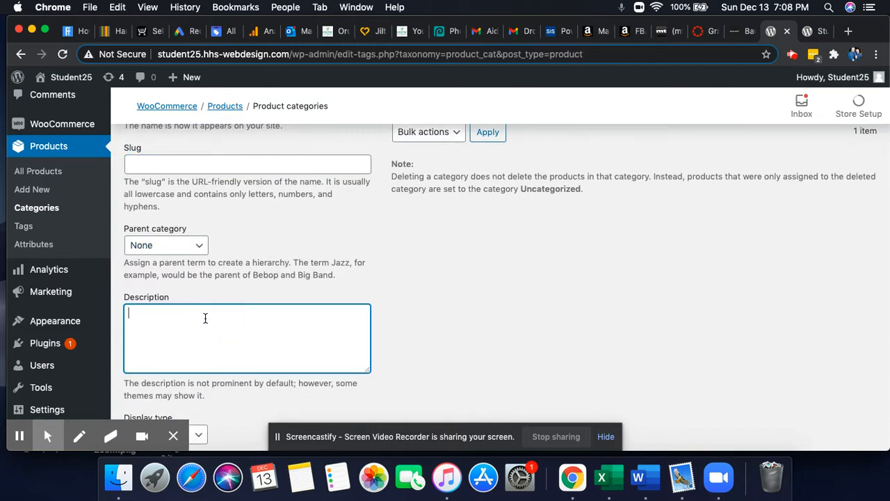
{"action": "type", "text": "dfdfefd"}
{"action": "key", "text": "BackSpace"}
{"action": "key", "text": "BackSpace"}
{"action": "key", "text": "BackSpace"}
Upload the image "Trinity 52 & Donegal Tweed DT46.jpg" from the Desktop for the Hats category's thumbnail.
{"action": "scroll", "coordinate": [203, 320], "scroll_direction": "down", "scroll_amount": 5}
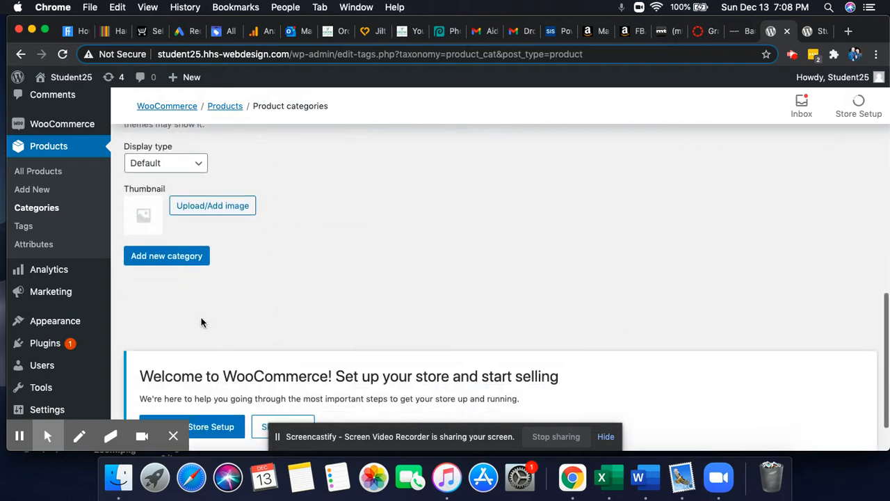
{"action": "left_click", "coordinate": [208, 205]}
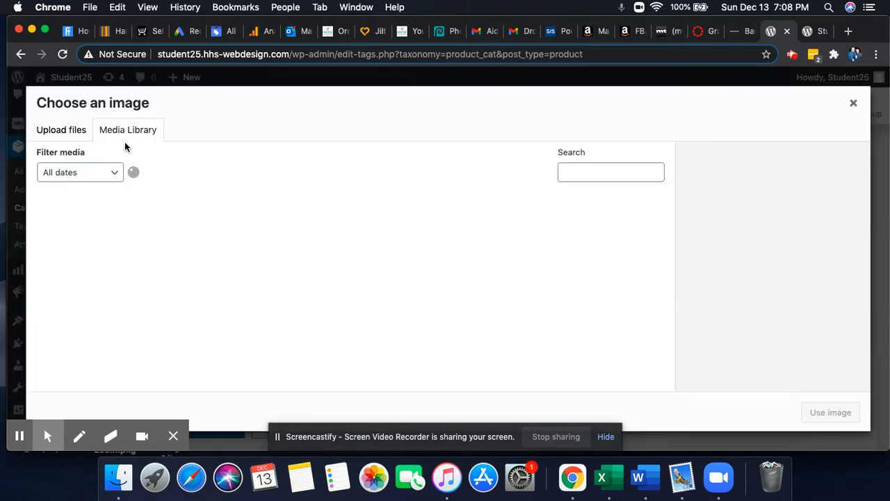
{"action": "left_click", "coordinate": [83, 132]}
{"action": "left_click", "coordinate": [429, 276]}
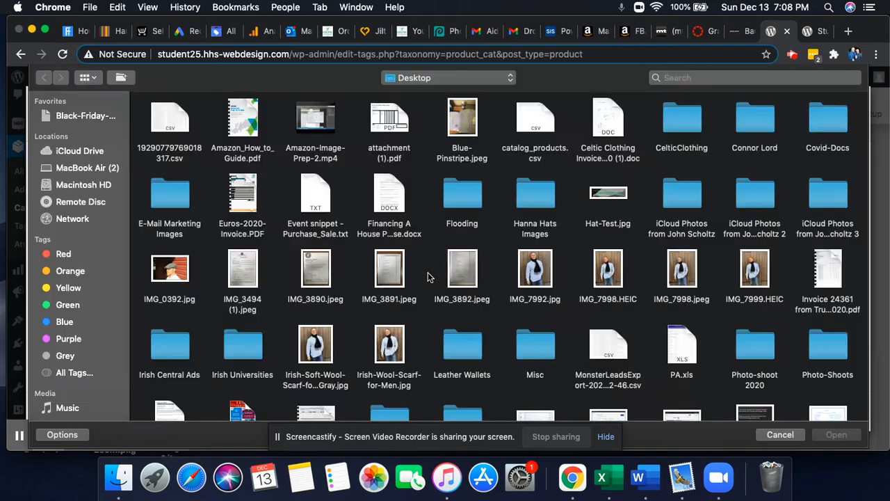
{"action": "scroll", "coordinate": [485, 312], "scroll_direction": "down", "scroll_amount": 1}
{"action": "scroll", "coordinate": [485, 314], "scroll_direction": "down", "scroll_amount": 5}
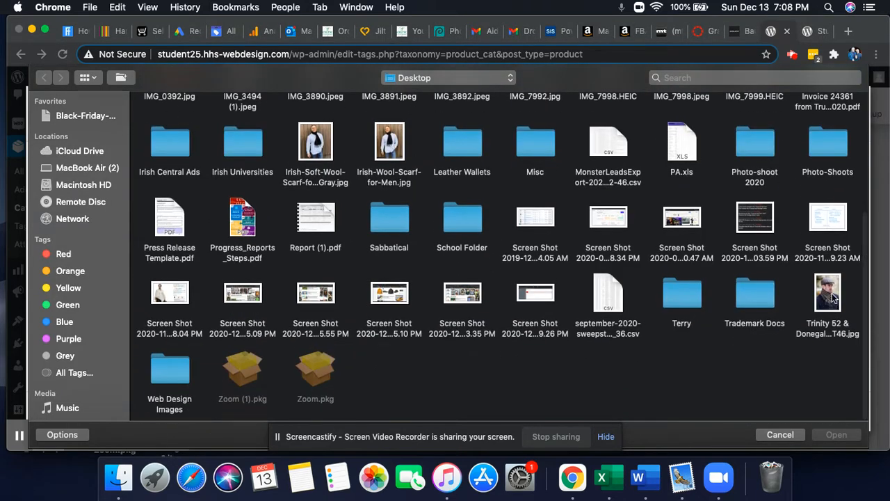
{"action": "left_click", "coordinate": [827, 295]}
{"action": "left_click", "coordinate": [836, 435]}
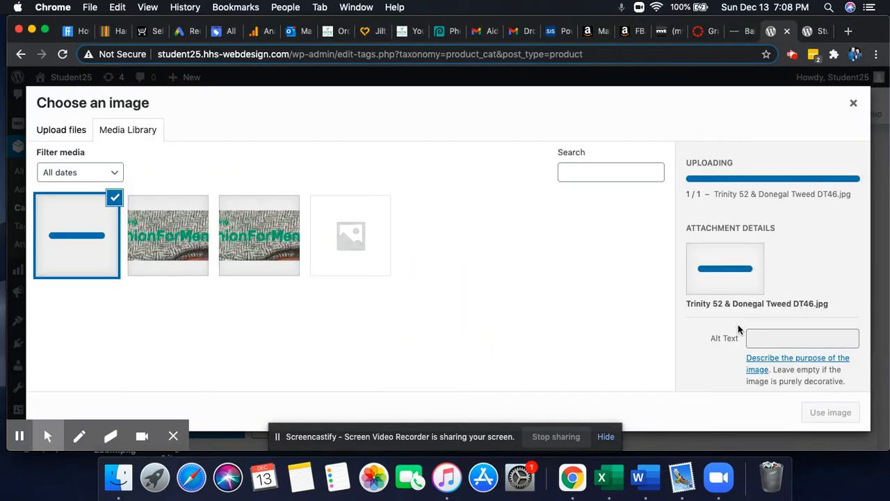
Enter "fdfdfd" as the uploaded image's description and use the image as the category thumbnail.
{"action": "left_click", "coordinate": [766, 338]}
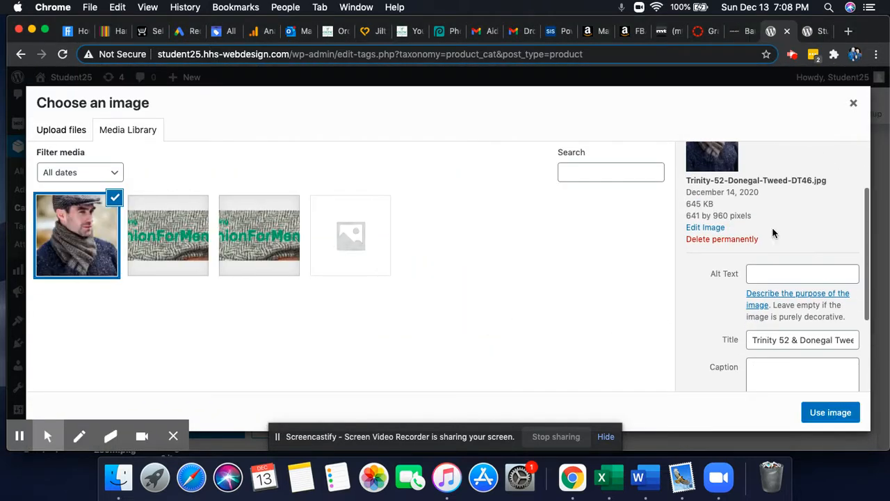
{"action": "scroll", "coordinate": [769, 275], "scroll_direction": "up", "scroll_amount": 1}
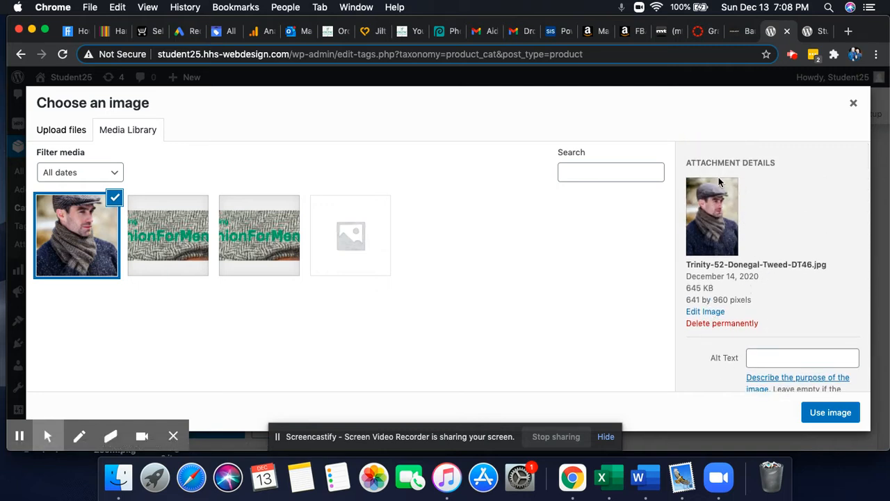
{"action": "scroll", "coordinate": [739, 345], "scroll_direction": "down", "scroll_amount": 5}
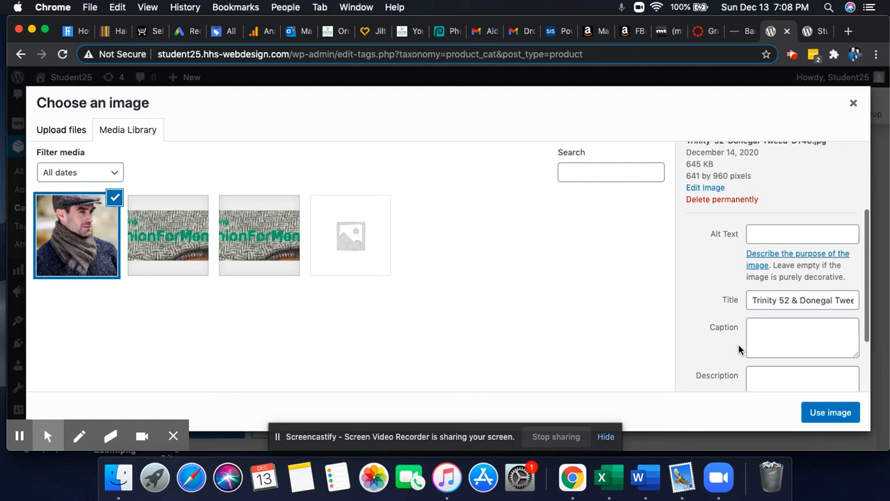
{"action": "scroll", "coordinate": [690, 337], "scroll_direction": "down", "scroll_amount": 2}
{"action": "left_click", "coordinate": [776, 289]}
{"action": "type", "text": "fdfdfd"}
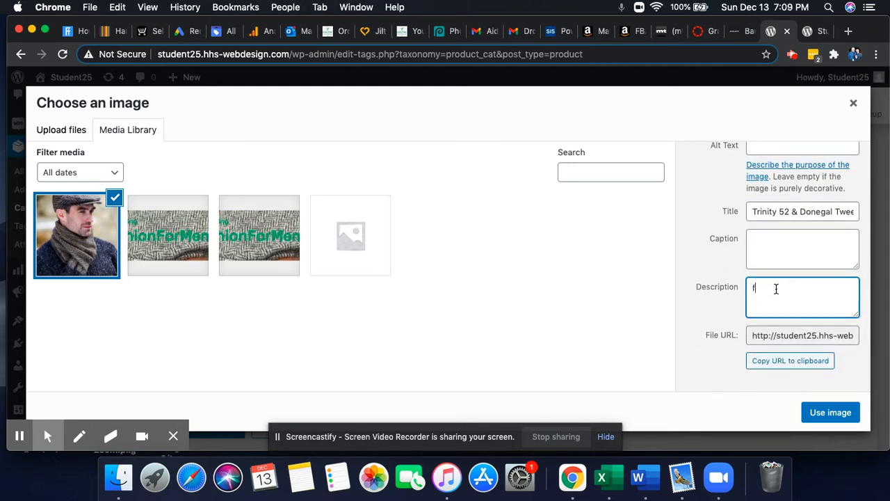
{"action": "left_click", "coordinate": [823, 411]}
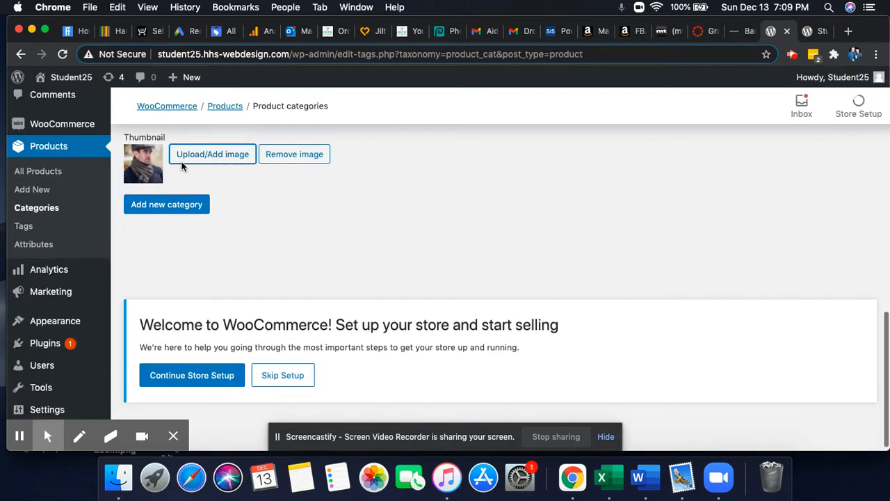
Check the filled-in category form and add Hats as a new product category.
{"action": "scroll", "coordinate": [243, 228], "scroll_direction": "up", "scroll_amount": 3}
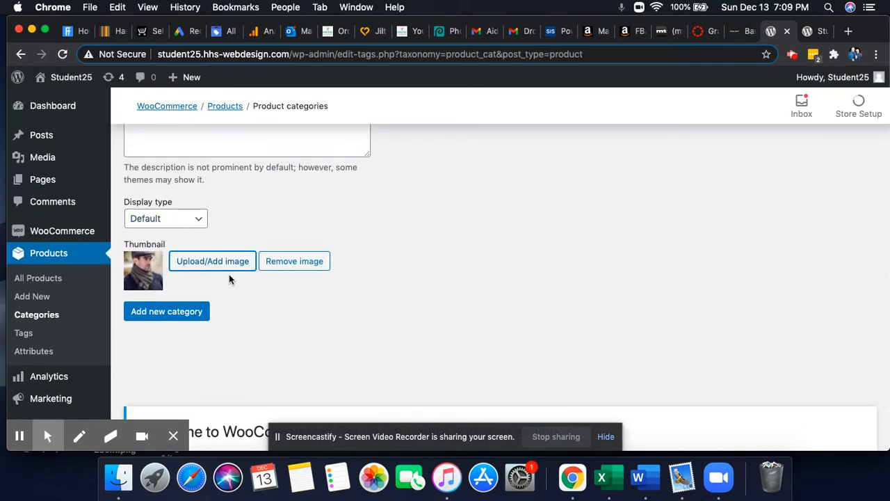
{"action": "scroll", "coordinate": [345, 280], "scroll_direction": "up", "scroll_amount": 3}
{"action": "scroll", "coordinate": [345, 281], "scroll_direction": "down", "scroll_amount": 5}
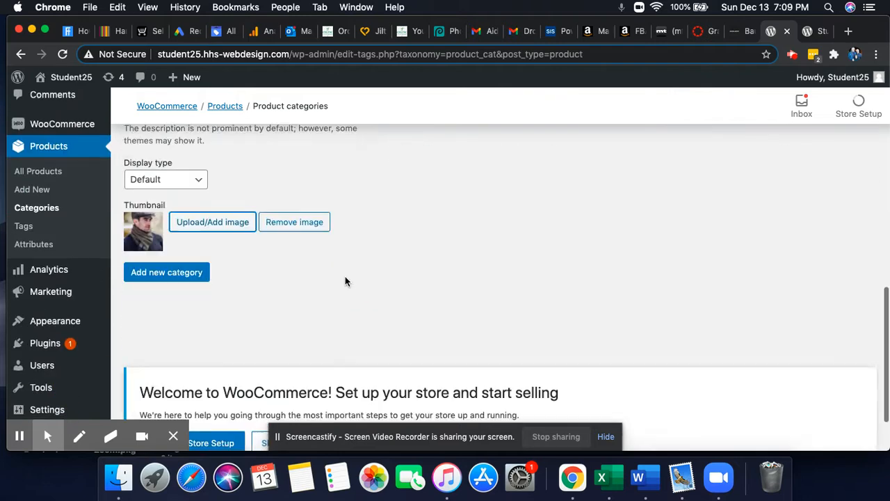
{"action": "scroll", "coordinate": [323, 256], "scroll_direction": "up", "scroll_amount": 10}
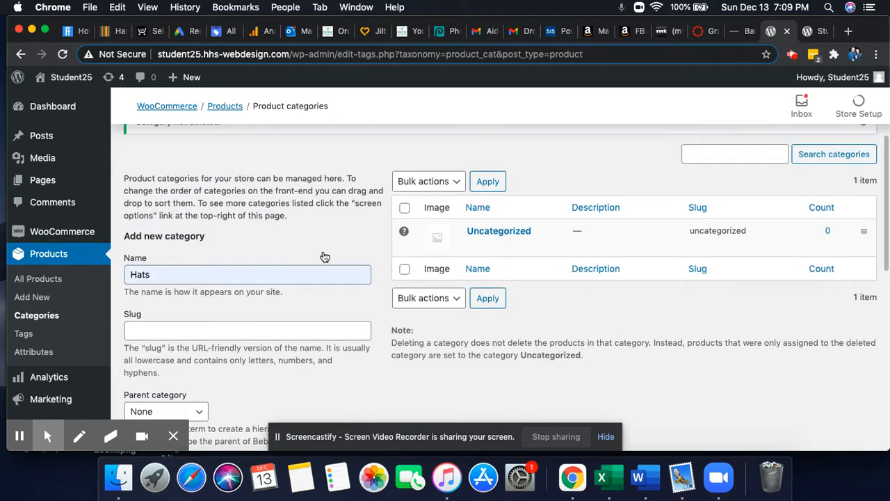
{"action": "scroll", "coordinate": [324, 256], "scroll_direction": "down", "scroll_amount": 10}
{"action": "left_click", "coordinate": [194, 200]}
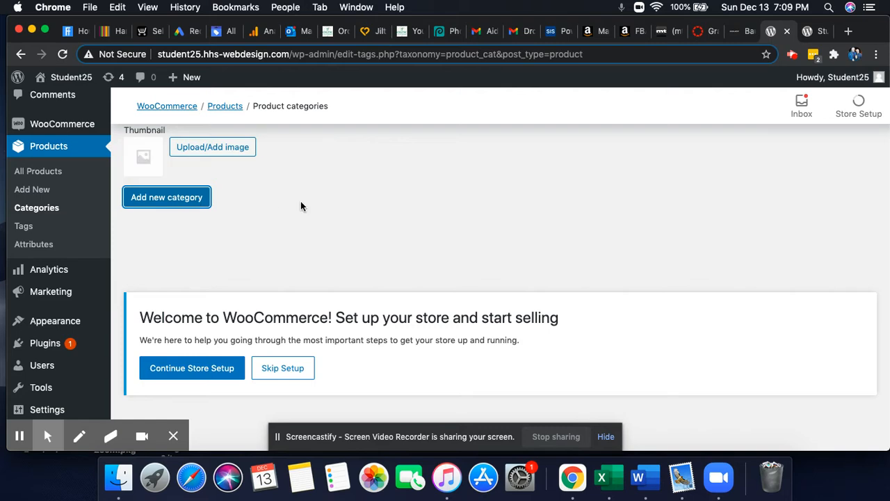
Name another new product category "Scarves".
{"action": "scroll", "coordinate": [358, 237], "scroll_direction": "up", "scroll_amount": 10}
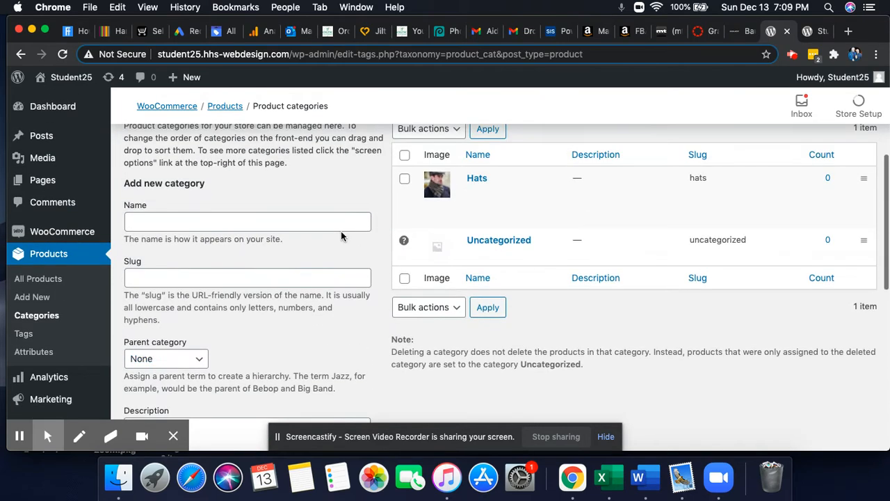
{"action": "left_click", "coordinate": [225, 219]}
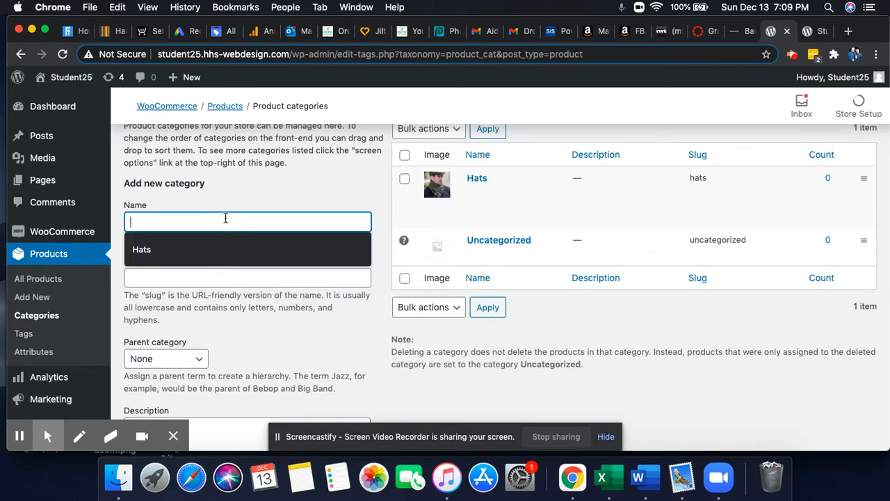
{"action": "type", "text": "Scadrves"}
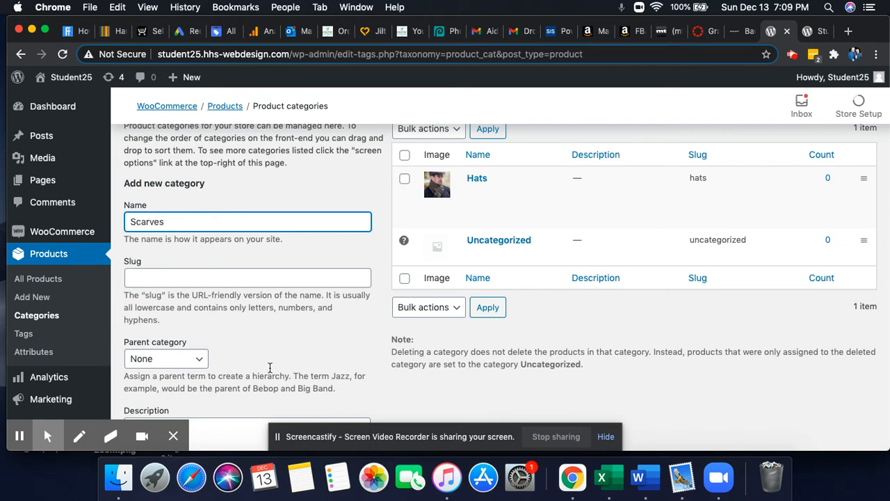
Reuse the Trinity-52-Donegal-Tweed-DT46.jpg image from the media library as thumbnail and add the Scarves category.
{"action": "scroll", "coordinate": [234, 319], "scroll_direction": "down", "scroll_amount": 8}
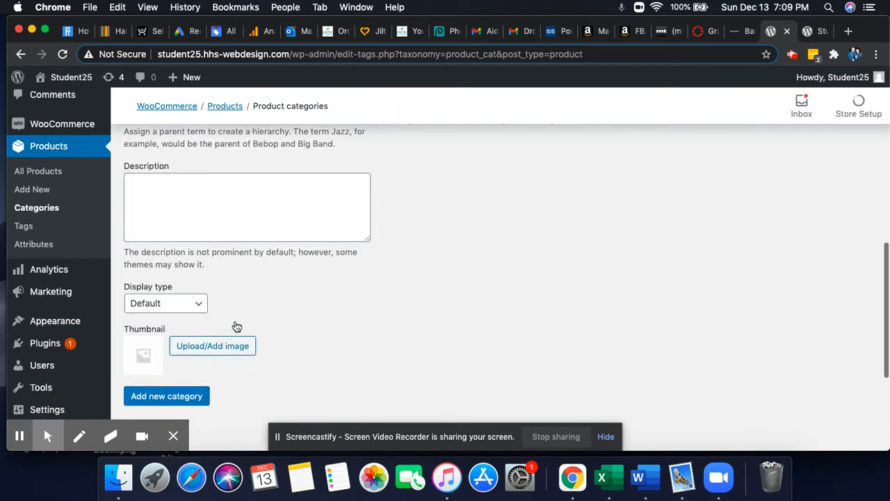
{"action": "left_click", "coordinate": [215, 310]}
{"action": "left_click", "coordinate": [110, 248]}
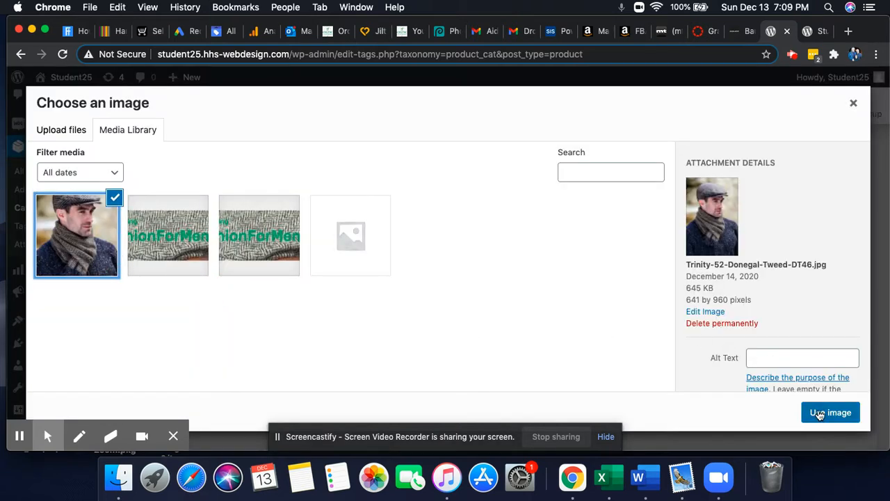
{"action": "left_click", "coordinate": [827, 412]}
{"action": "scroll", "coordinate": [305, 360], "scroll_direction": "down", "scroll_amount": 1}
{"action": "left_click", "coordinate": [190, 287]}
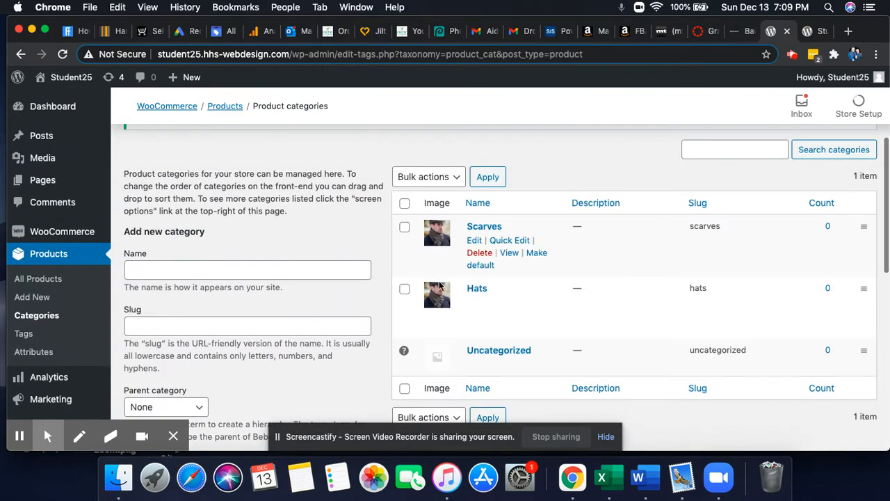
Name a third new product category "Sweaters".
{"action": "scroll", "coordinate": [363, 360], "scroll_direction": "down", "scroll_amount": 2}
{"action": "left_click", "coordinate": [211, 193]}
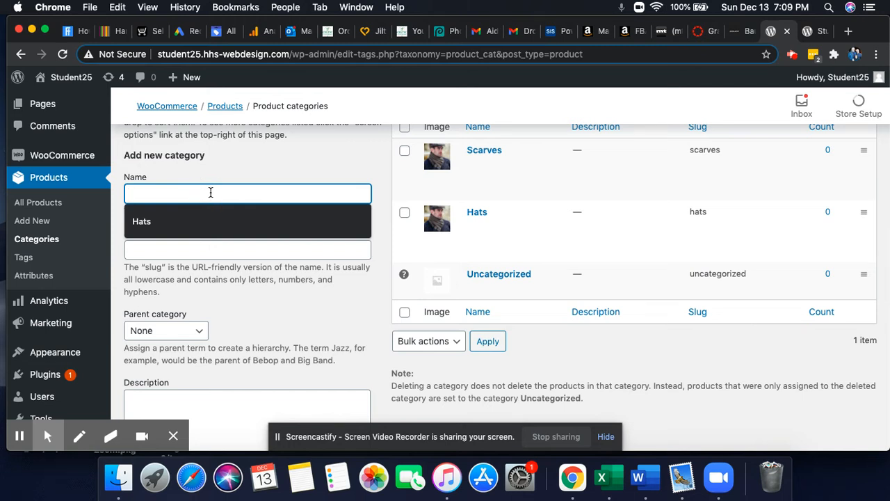
{"action": "type", "text": "Sweaters"}
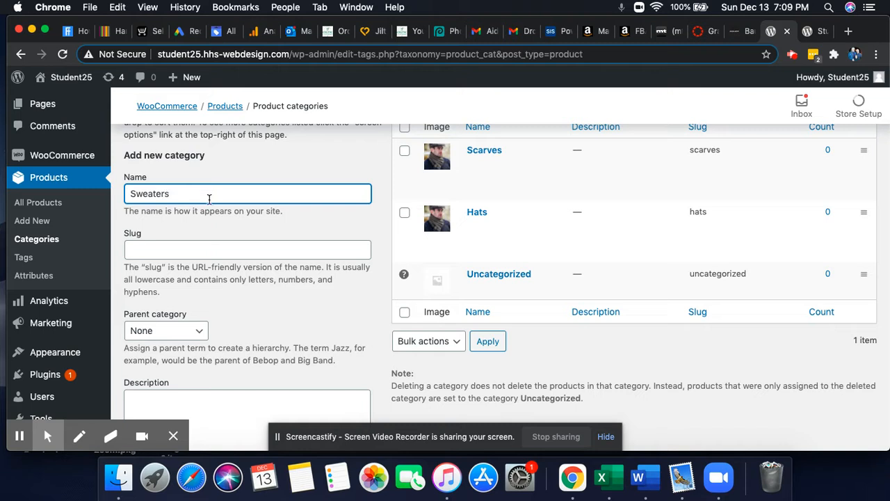
Start uploading a thumbnail file for the Sweaters category and open the CelticClothing folder on the Desktop.
{"action": "scroll", "coordinate": [187, 340], "scroll_direction": "down", "scroll_amount": 9}
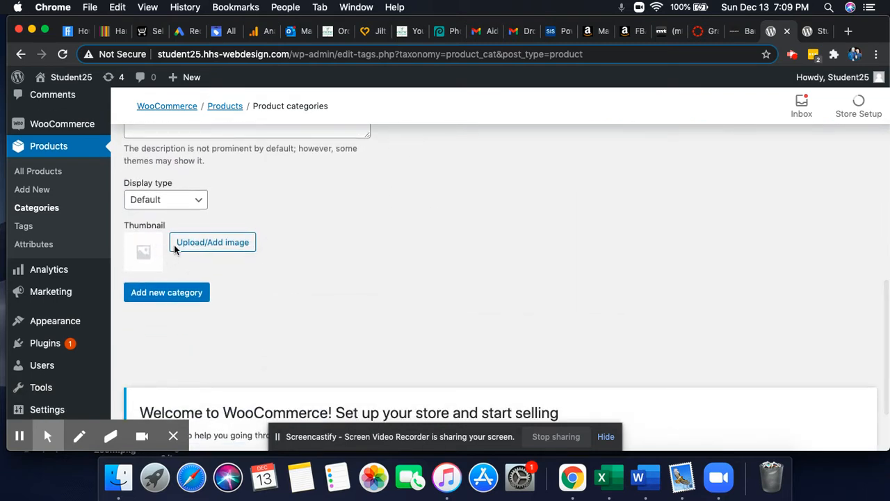
{"action": "left_click", "coordinate": [212, 243]}
{"action": "left_click", "coordinate": [75, 131]}
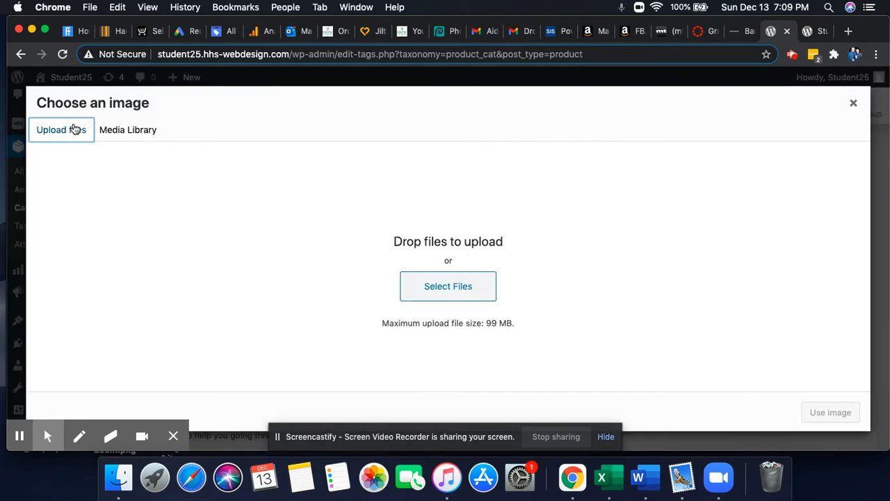
{"action": "left_click", "coordinate": [449, 292]}
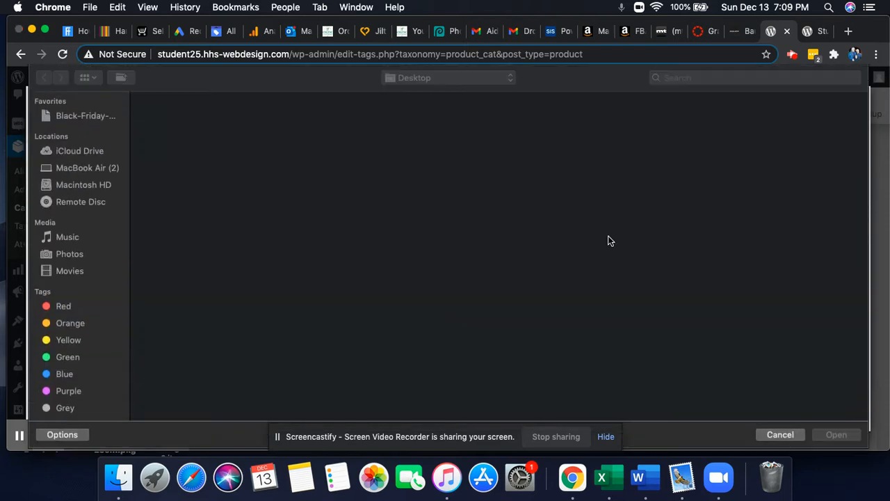
{"action": "left_click", "coordinate": [680, 122]}
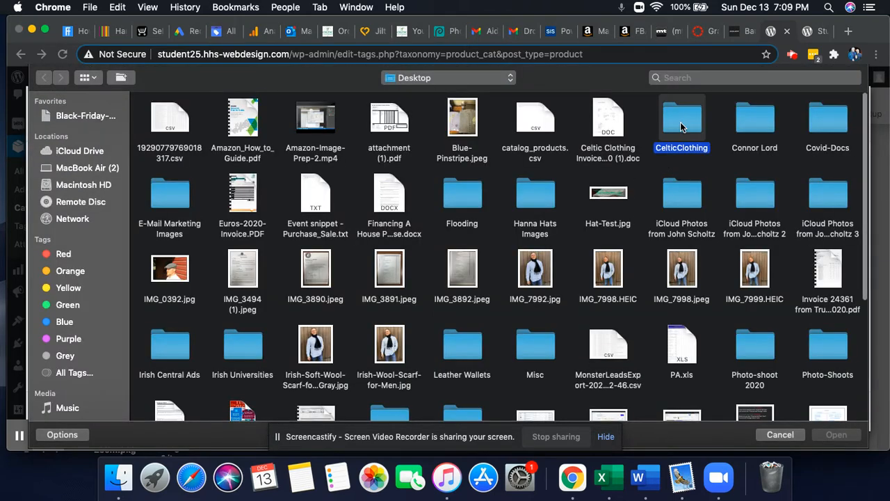
{"action": "double_click", "coordinate": [680, 122]}
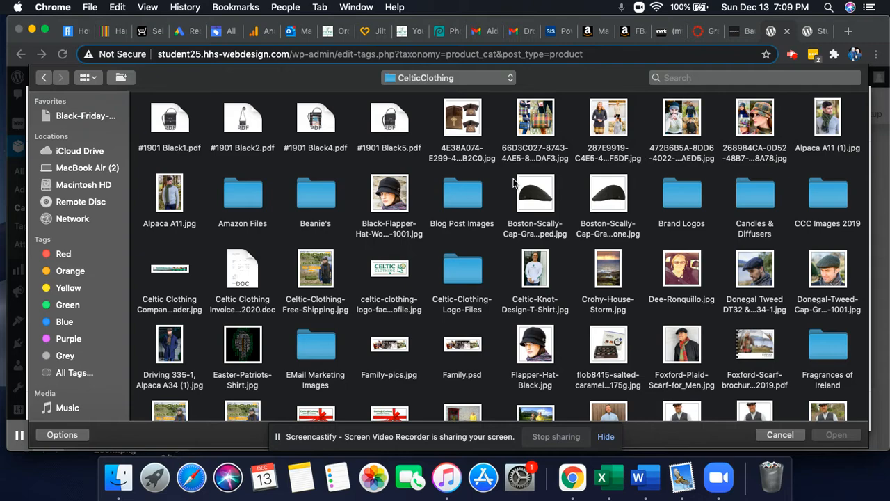
Find Irish-Sweater-Scarf-Hat.jpg in the CelticClothing folder and upload it to the media library.
{"action": "scroll", "coordinate": [465, 282], "scroll_direction": "down", "scroll_amount": 3}
{"action": "scroll", "coordinate": [466, 282], "scroll_direction": "down", "scroll_amount": 5}
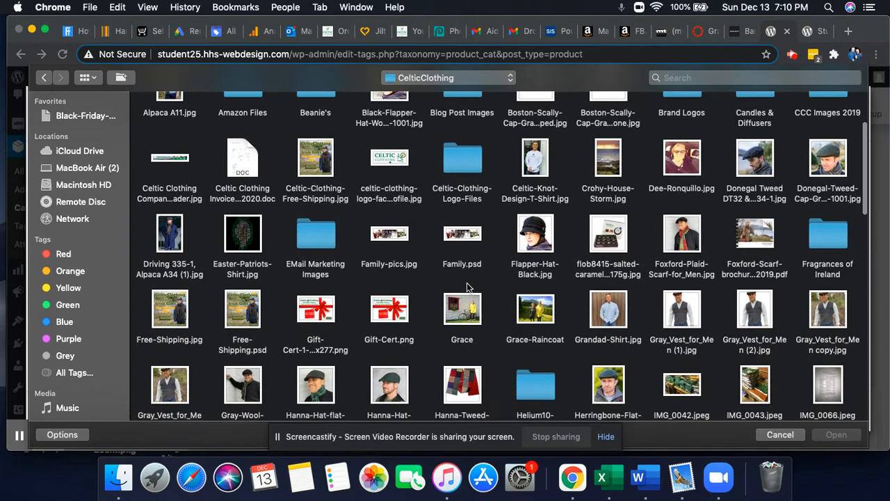
{"action": "scroll", "coordinate": [467, 286], "scroll_direction": "down", "scroll_amount": 3}
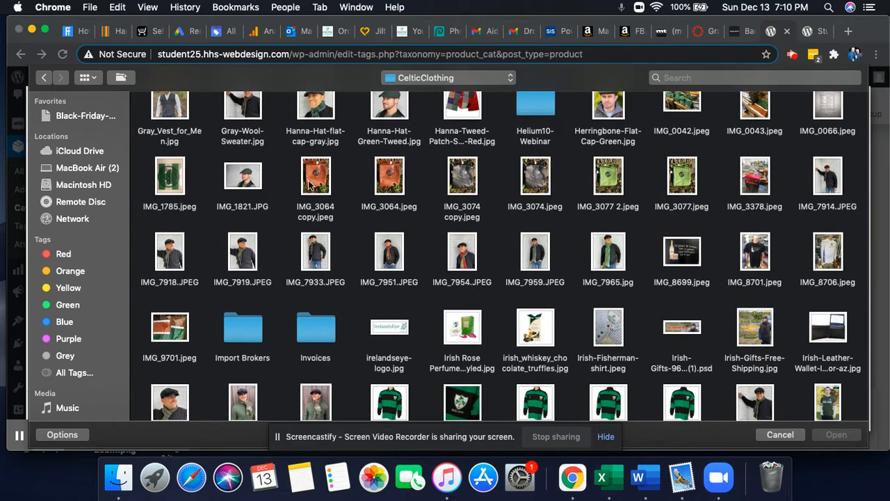
{"action": "scroll", "coordinate": [301, 170], "scroll_direction": "down", "scroll_amount": 2}
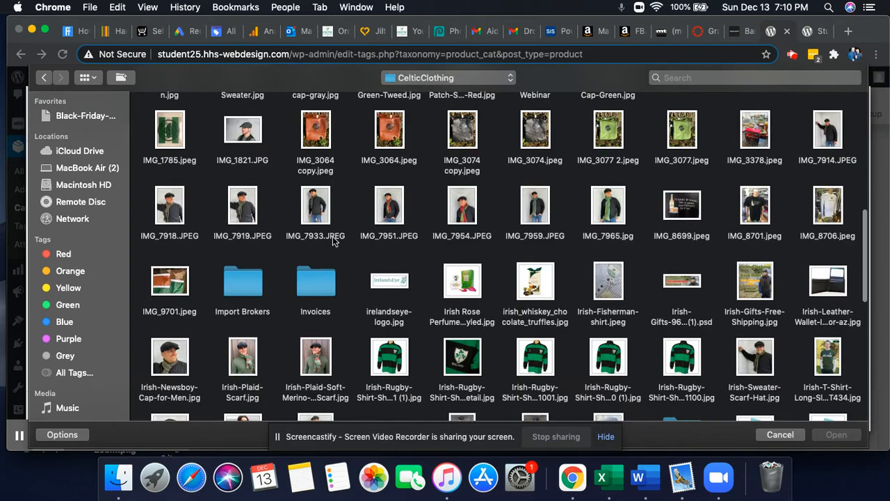
{"action": "scroll", "coordinate": [332, 236], "scroll_direction": "down", "scroll_amount": 3}
{"action": "scroll", "coordinate": [333, 236], "scroll_direction": "up", "scroll_amount": 1}
{"action": "scroll", "coordinate": [333, 235], "scroll_direction": "down", "scroll_amount": 1}
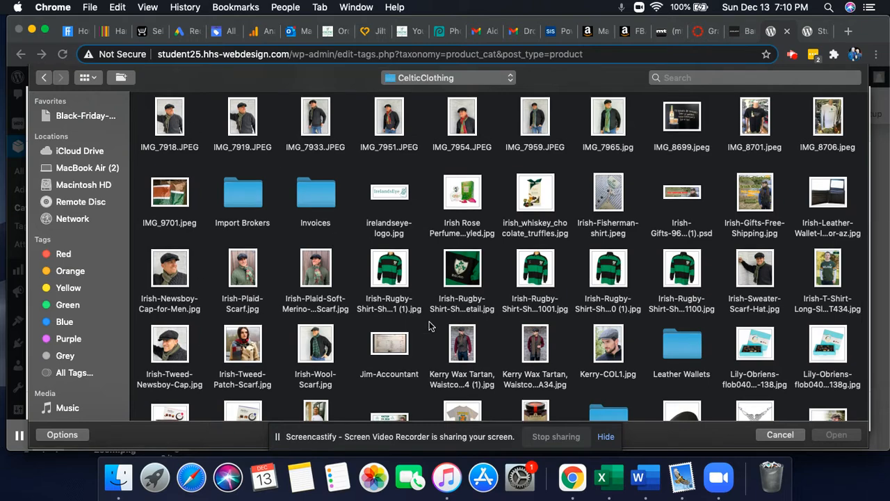
{"action": "scroll", "coordinate": [553, 339], "scroll_direction": "down", "scroll_amount": 5}
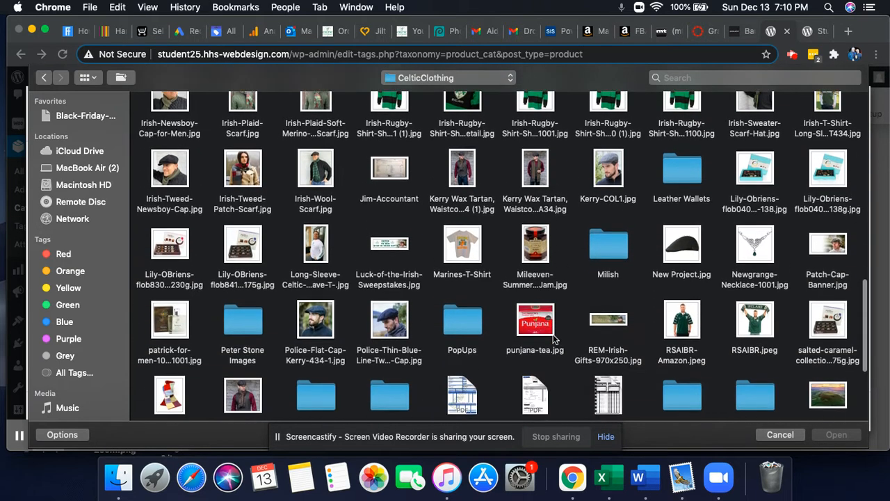
{"action": "scroll", "coordinate": [553, 339], "scroll_direction": "up", "scroll_amount": 6}
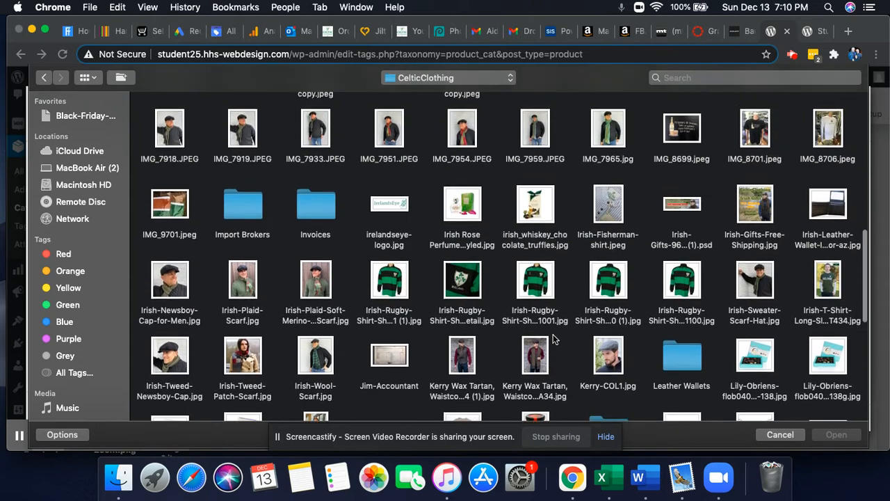
{"action": "scroll", "coordinate": [553, 338], "scroll_direction": "up", "scroll_amount": 1}
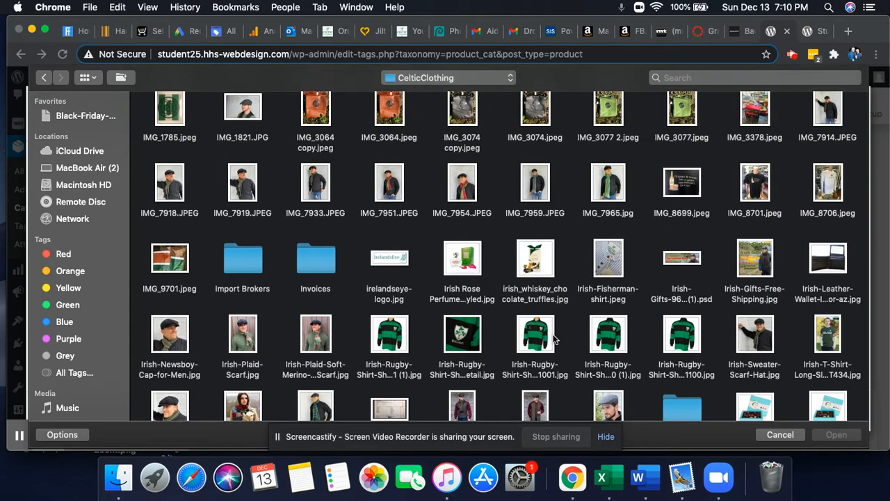
{"action": "left_click", "coordinate": [756, 332]}
{"action": "left_click", "coordinate": [825, 434]}
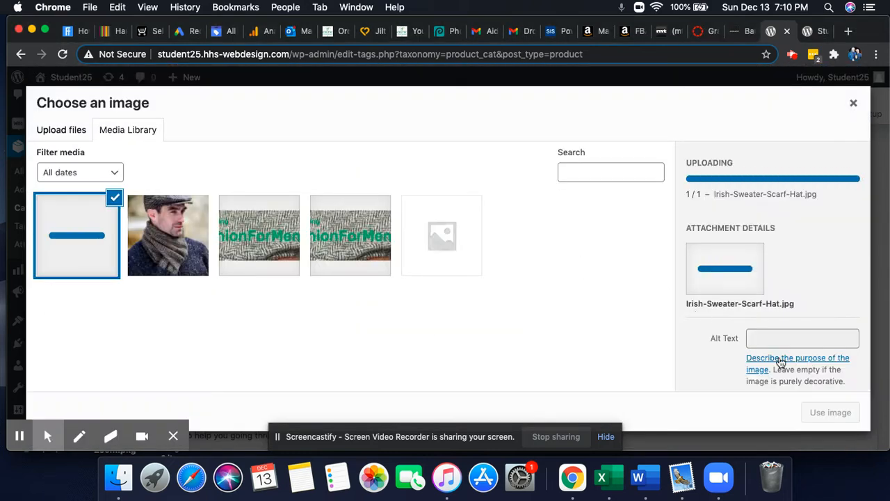
Set the uploaded sweater image's alt text to "Wool Sweater".
{"action": "left_click", "coordinate": [763, 337]}
{"action": "scroll", "coordinate": [763, 337], "scroll_direction": "down", "scroll_amount": 5}
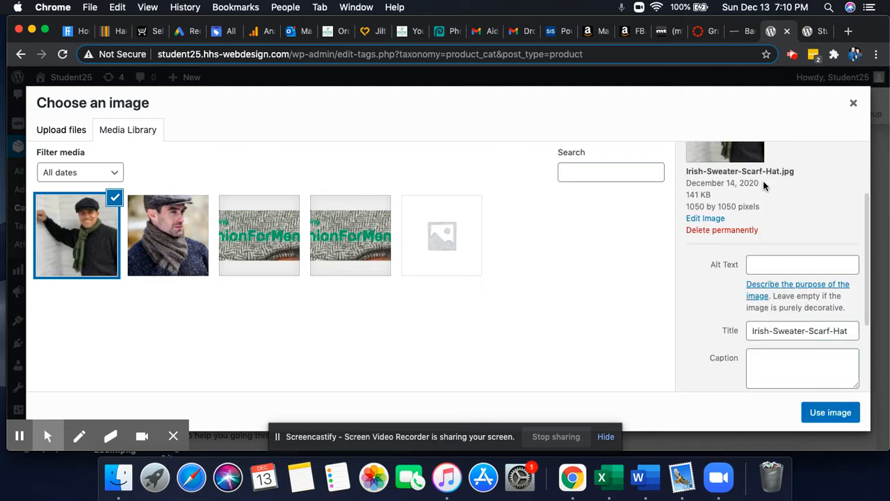
{"action": "left_click", "coordinate": [763, 264]}
{"action": "type", "text": "Wo"}
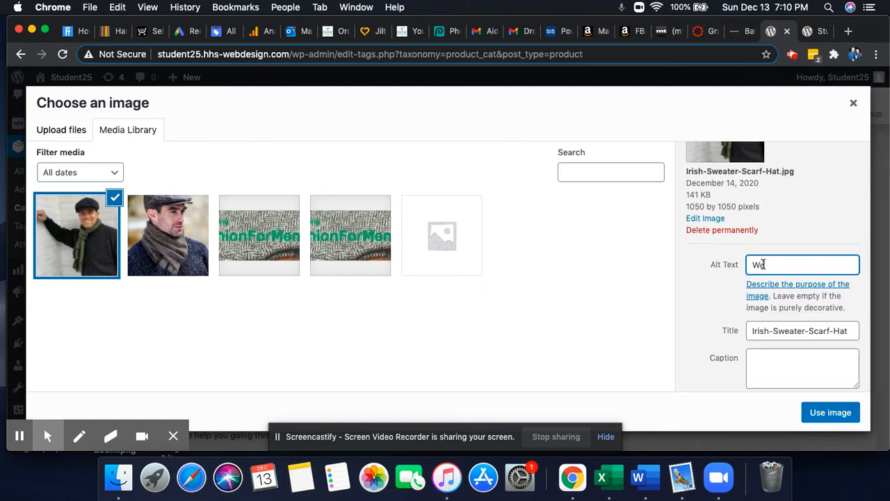
{"action": "type", "text": "ol Sweater"}
Enter "Wool Sweater made in Ireland." as the sweater image's description.
{"action": "left_click", "coordinate": [779, 363]}
{"action": "scroll", "coordinate": [780, 368], "scroll_direction": "down", "scroll_amount": 3}
{"action": "left_click", "coordinate": [774, 299]}
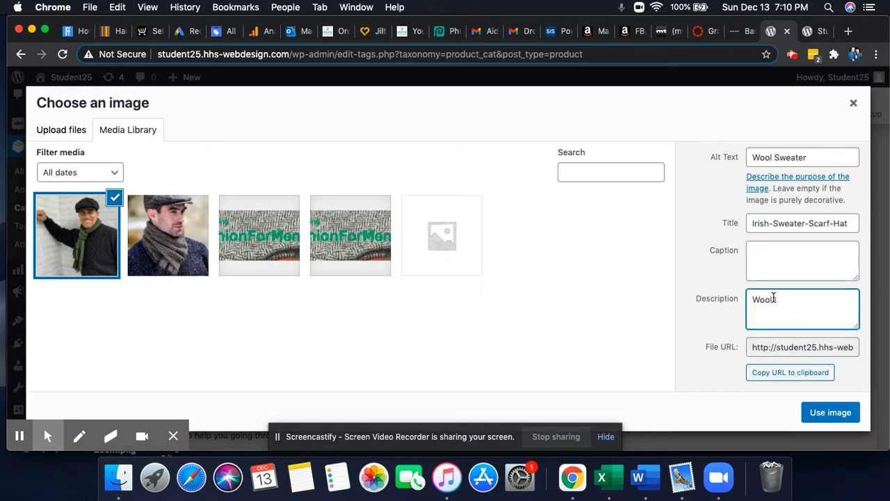
{"action": "type", "text": "Wool Sweater M"}
{"action": "type", "text": "man"}
{"action": "type", "text": "e"}
{"action": "type", "text": "land."}
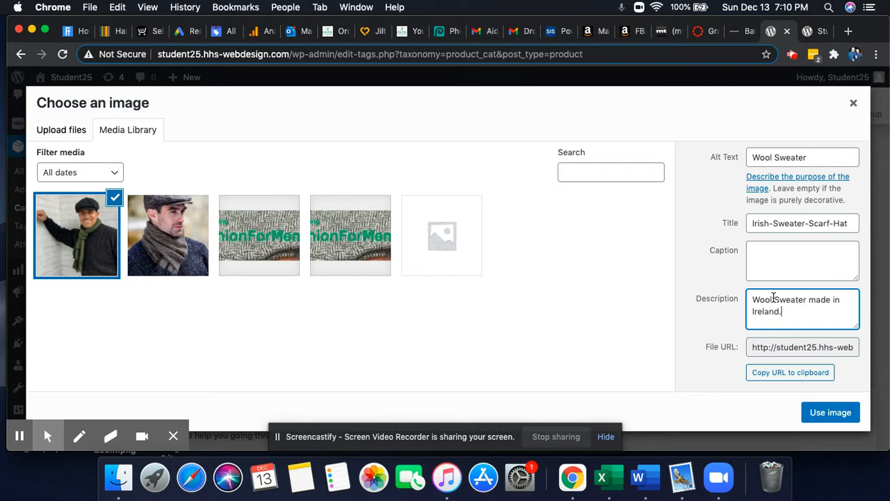
Use the sweater image as the thumbnail, add the Sweaters category, and check it in the category list.
{"action": "left_click", "coordinate": [828, 414]}
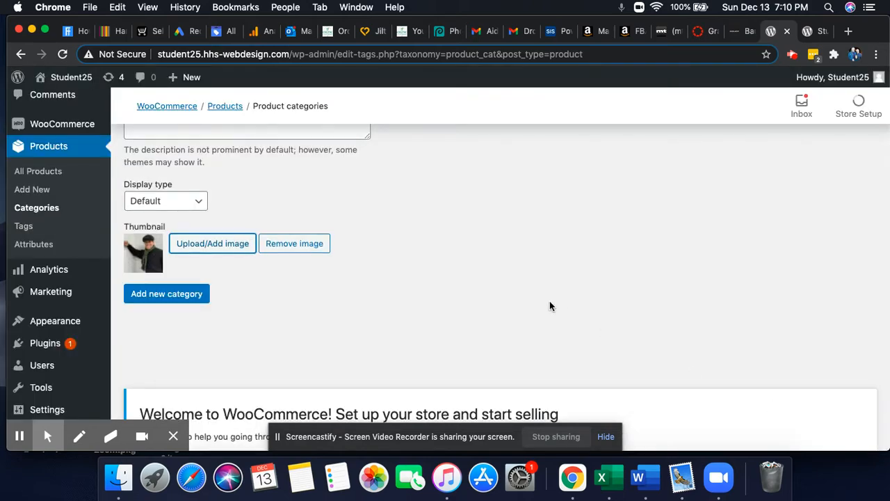
{"action": "scroll", "coordinate": [550, 304], "scroll_direction": "up", "scroll_amount": 10}
{"action": "scroll", "coordinate": [549, 304], "scroll_direction": "down", "scroll_amount": 3}
{"action": "scroll", "coordinate": [549, 306], "scroll_direction": "down", "scroll_amount": 10}
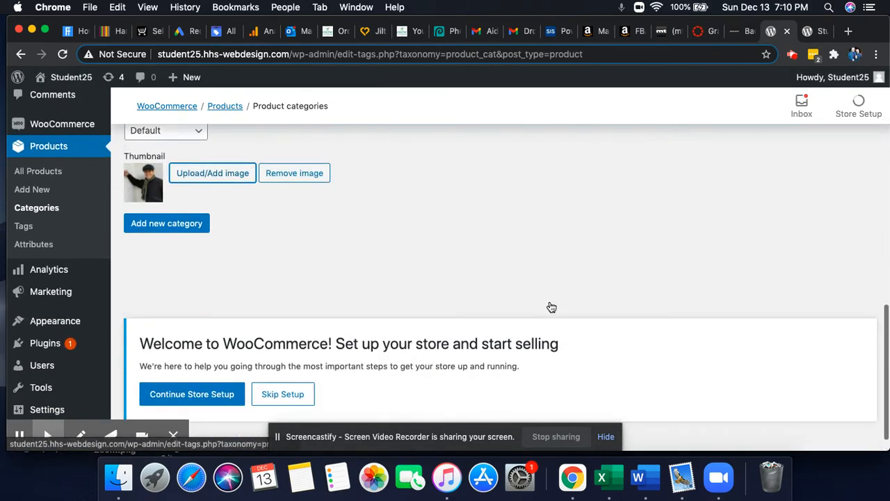
{"action": "left_click", "coordinate": [180, 199]}
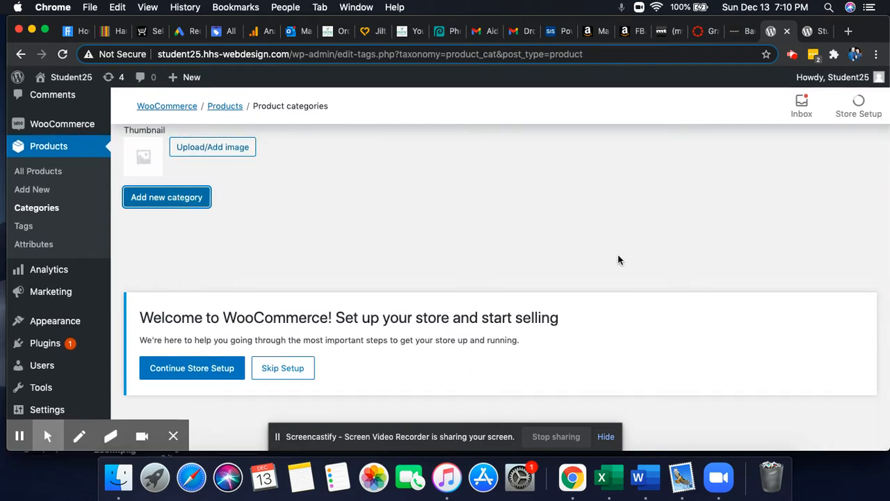
{"action": "scroll", "coordinate": [618, 260], "scroll_direction": "up", "scroll_amount": 8}
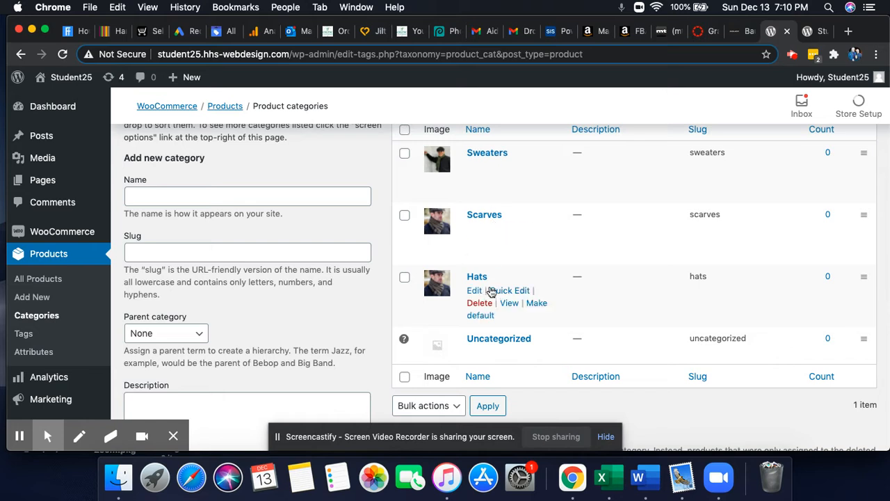
{"action": "scroll", "coordinate": [491, 292], "scroll_direction": "up", "scroll_amount": 2}
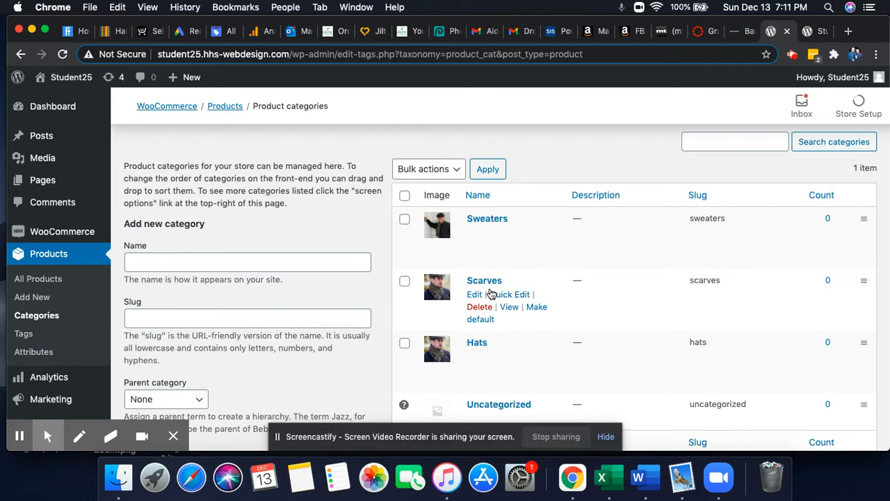
Create a new product from the product list and title it "Irish Wool Scarf - Hand made in Ireland".
{"action": "left_click", "coordinate": [51, 282]}
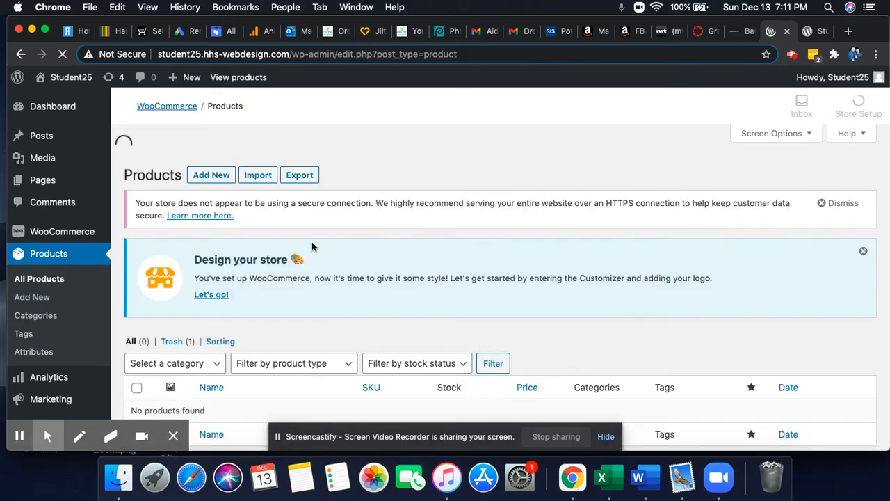
{"action": "scroll", "coordinate": [281, 287], "scroll_direction": "down", "scroll_amount": 5}
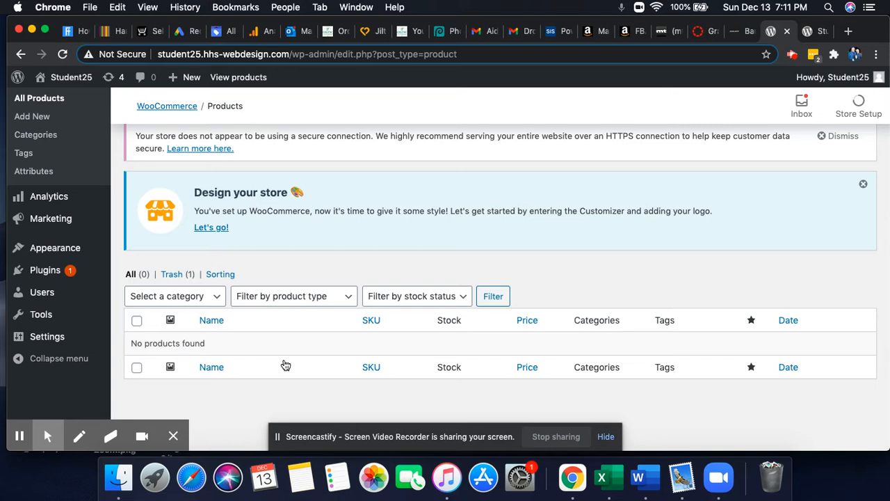
{"action": "scroll", "coordinate": [290, 352], "scroll_direction": "up", "scroll_amount": 2}
{"action": "left_click", "coordinate": [215, 192]}
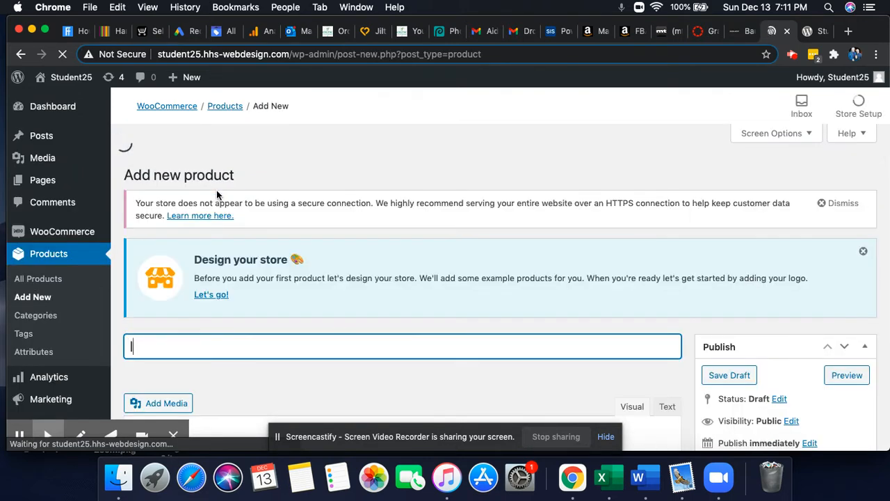
{"action": "type", "text": "Irish "}
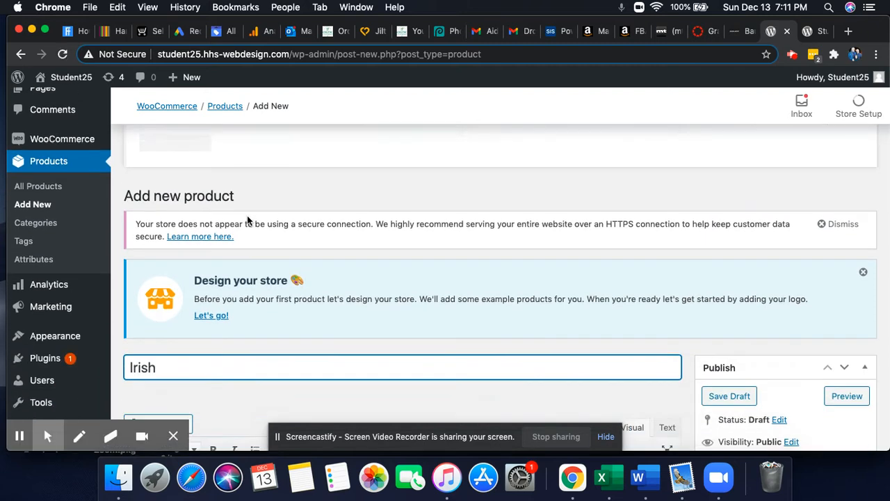
{"action": "type", "text": "Wool Scarf"}
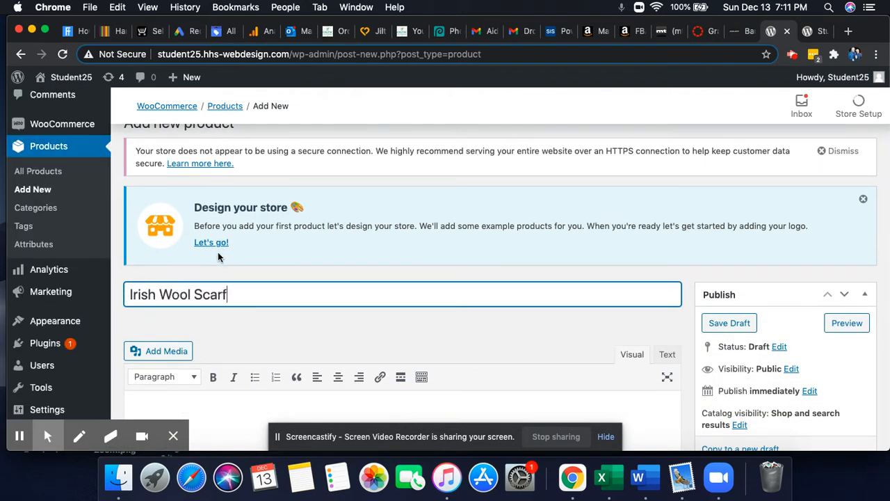
{"action": "type", "text": " - Hand made in Ireland."}
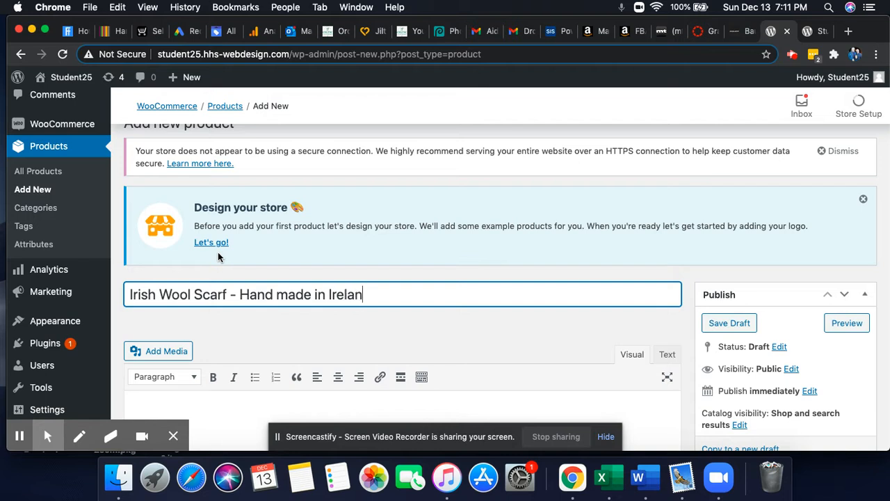
{"action": "scroll", "coordinate": [221, 239], "scroll_direction": "down", "scroll_amount": 3}
{"action": "scroll", "coordinate": [221, 239], "scroll_direction": "down", "scroll_amount": 2}
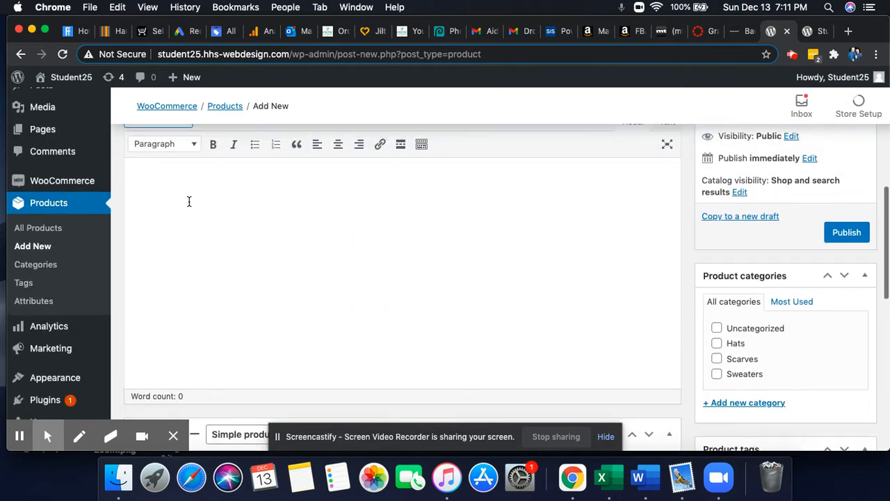
{"action": "type", "text": "fsdgsdafds"}
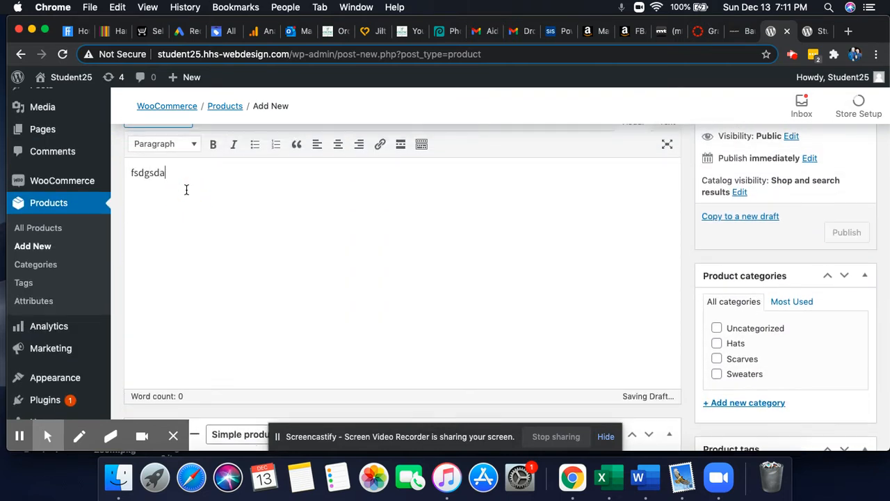
{"action": "key", "text": "BackSpace"}
{"action": "key", "text": "BackSpace"}
{"action": "key", "text": "BackSpace"}
{"action": "key", "text": "BackSpace"}
{"action": "key", "text": "BackSpace"}
{"action": "key", "text": "BackSpace"}
{"action": "key", "text": "BackSpace"}
{"action": "key", "text": "BackSpace"}
{"action": "key", "text": "BackSpace"}
{"action": "key", "text": "BackSpace"}
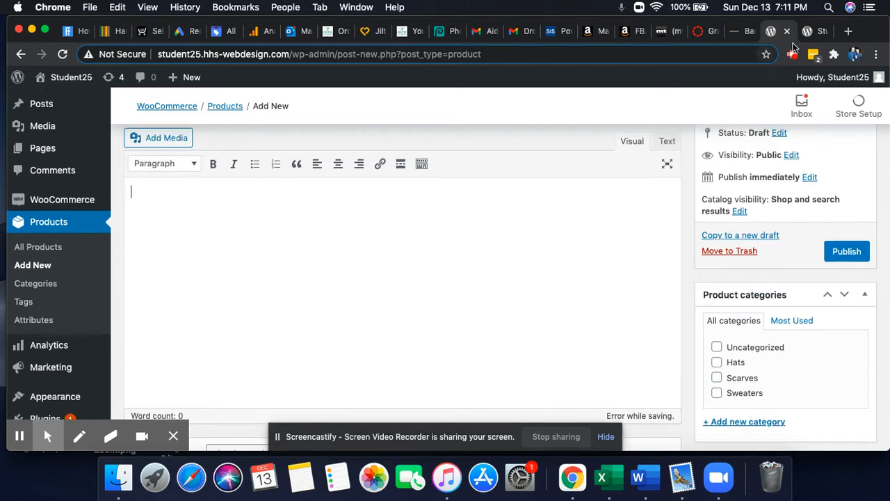
Switch to the open Celtic Clothing store site and browse the men's Scarves category for a scarf product.
{"action": "left_click", "coordinate": [407, 31]}
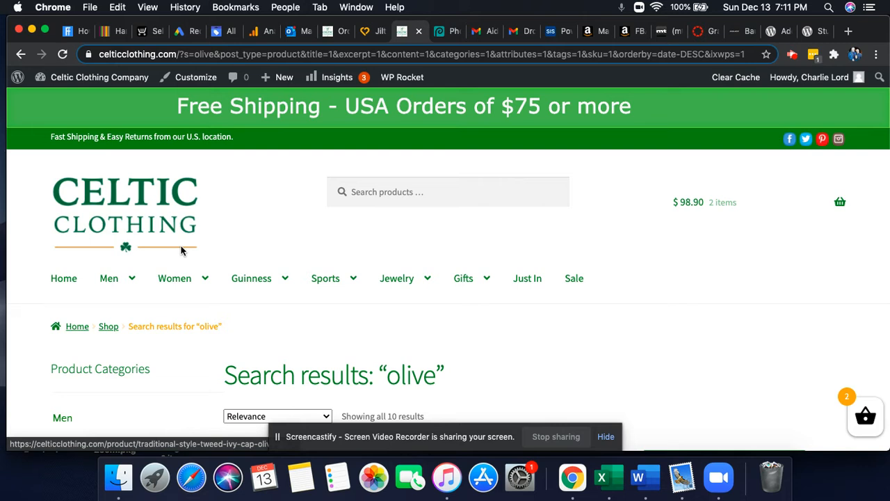
{"action": "mouse_move", "coordinate": [128, 282]}
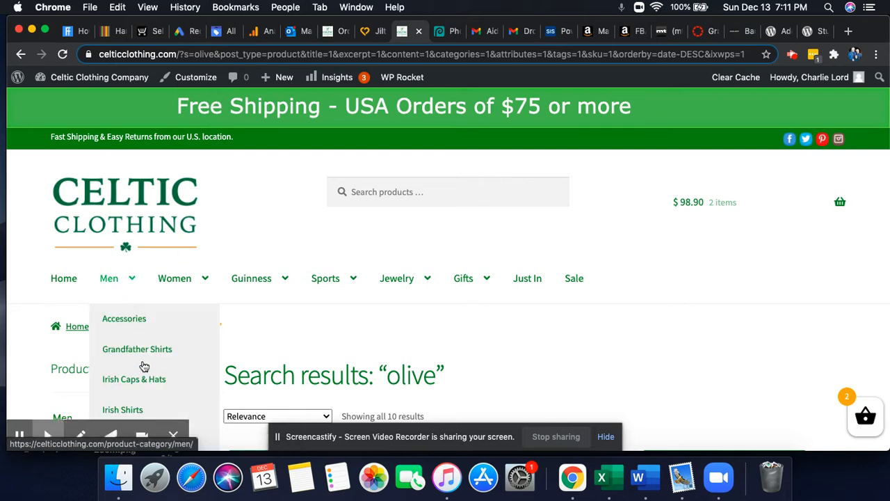
{"action": "scroll", "coordinate": [145, 360], "scroll_direction": "down", "scroll_amount": 3}
{"action": "left_click", "coordinate": [126, 331]}
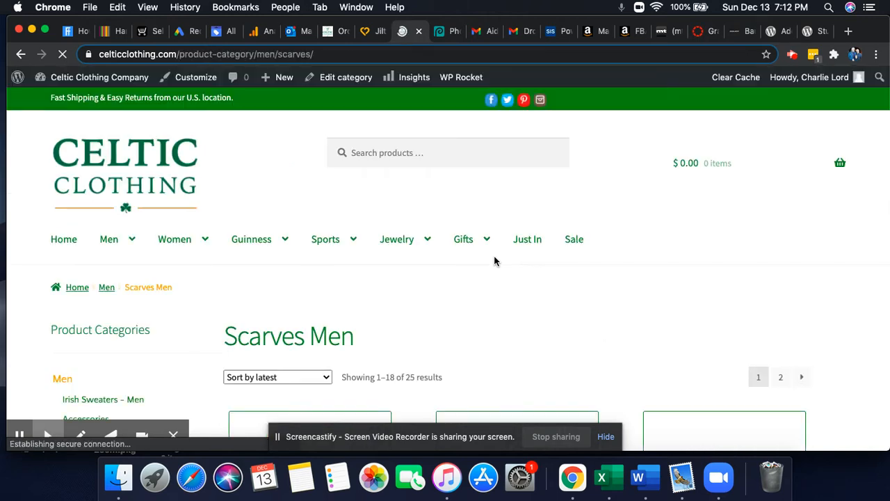
{"action": "scroll", "coordinate": [495, 260], "scroll_direction": "down", "scroll_amount": 5}
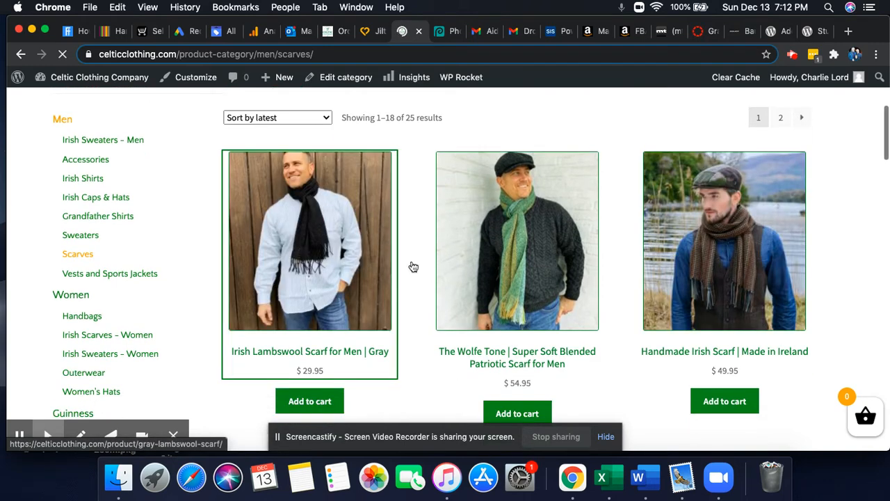
Open the Irish Lambswool Scarf for Men | Gray product page and copy its description text with the bullet list.
{"action": "left_click", "coordinate": [413, 267]}
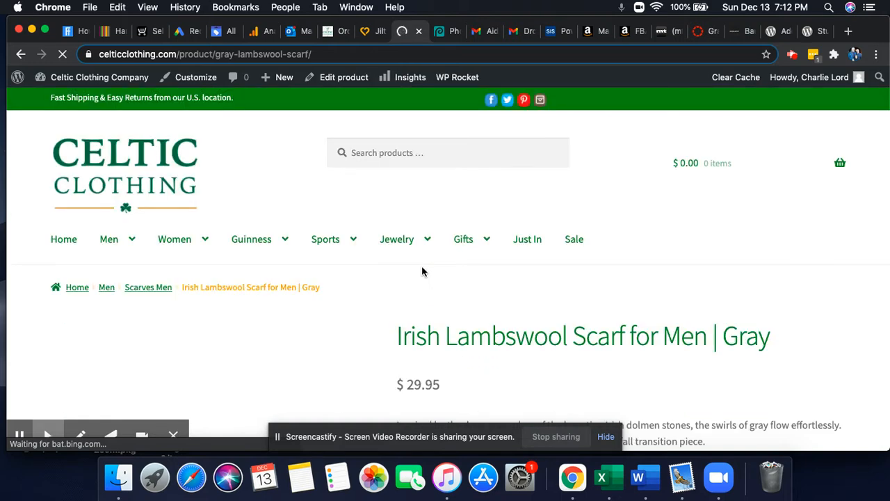
{"action": "scroll", "coordinate": [411, 259], "scroll_direction": "down", "scroll_amount": 3}
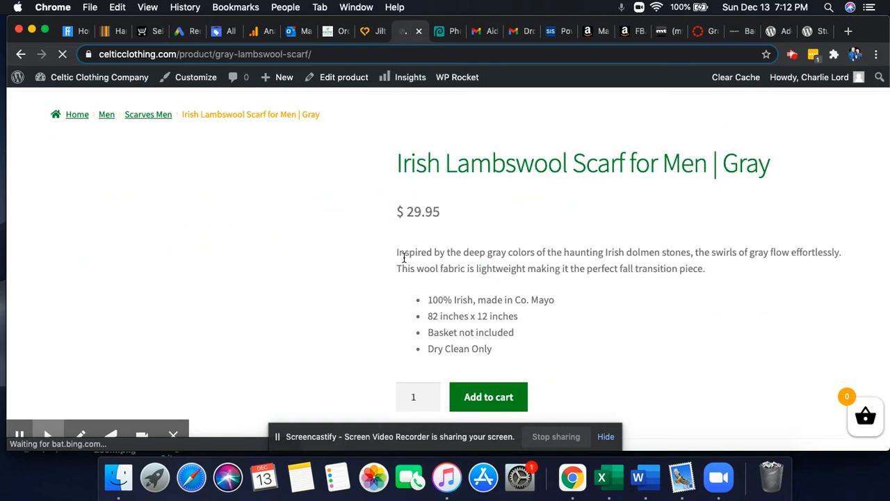
{"action": "left_click_drag", "start_coordinate": [396, 249], "coordinate": [513, 362]}
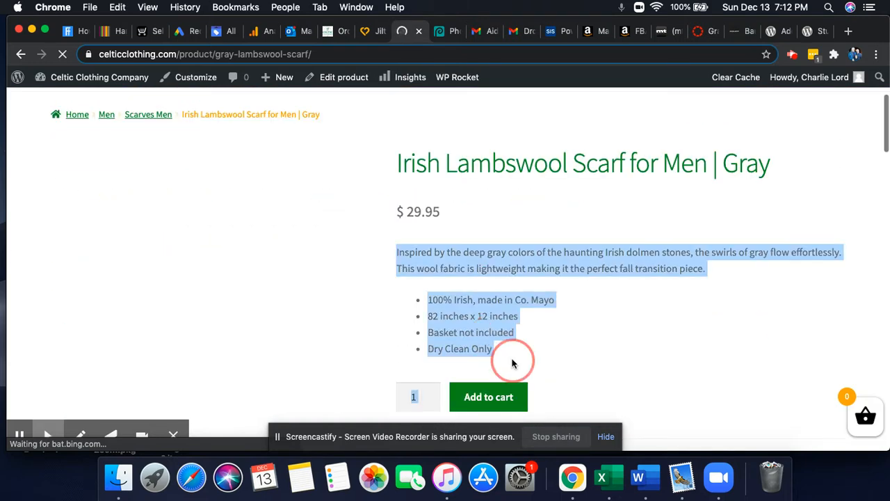
{"action": "right_click", "coordinate": [472, 316]}
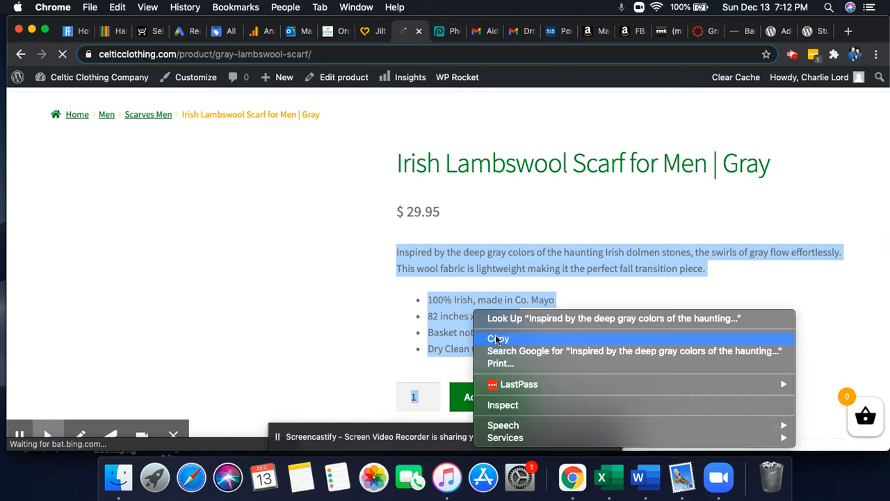
{"action": "left_click", "coordinate": [495, 338]}
Return to the new product, paste the copied text as its main description, and delete the leftover quantity line beneath the bullets.
{"action": "left_click", "coordinate": [772, 35]}
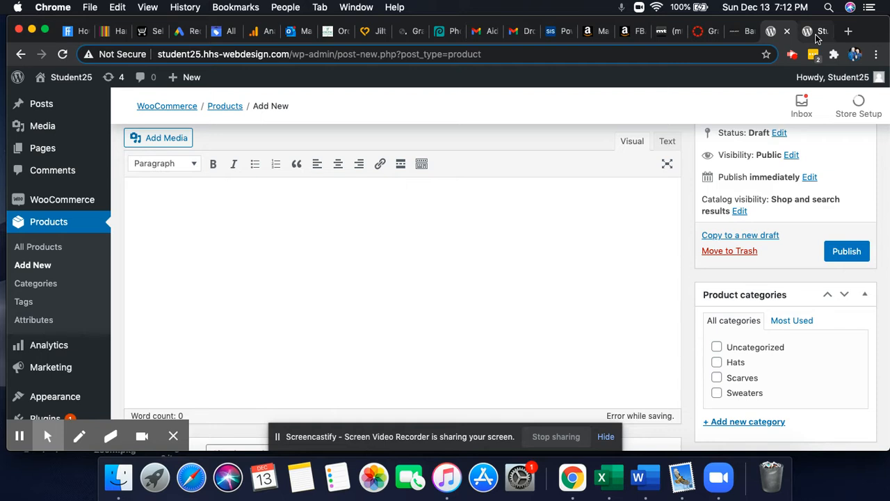
{"action": "left_click", "coordinate": [251, 190]}
{"action": "key", "text": "super+v"}
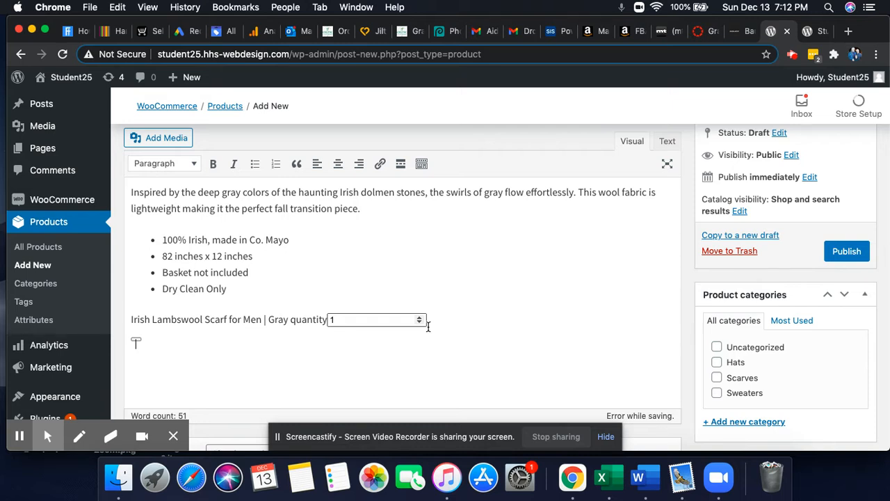
{"action": "left_click_drag", "start_coordinate": [428, 326], "coordinate": [133, 318]}
{"action": "key", "text": "BackSpace"}
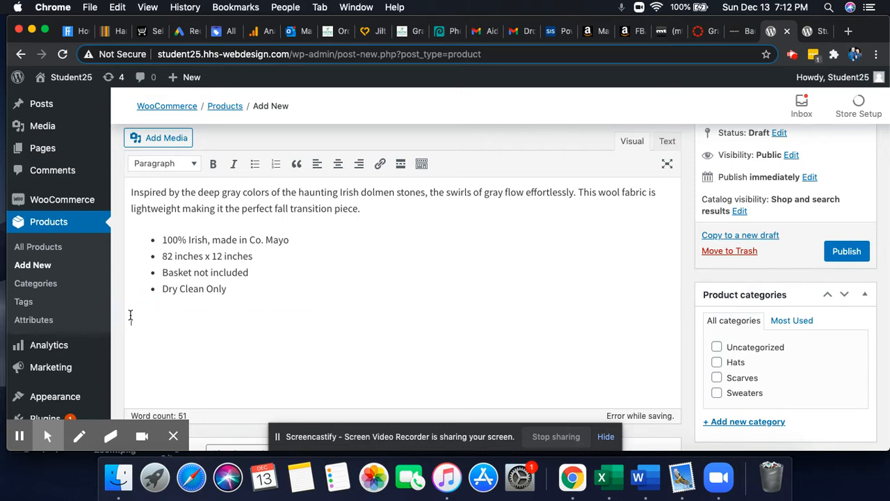
{"action": "key", "text": "BackSpace"}
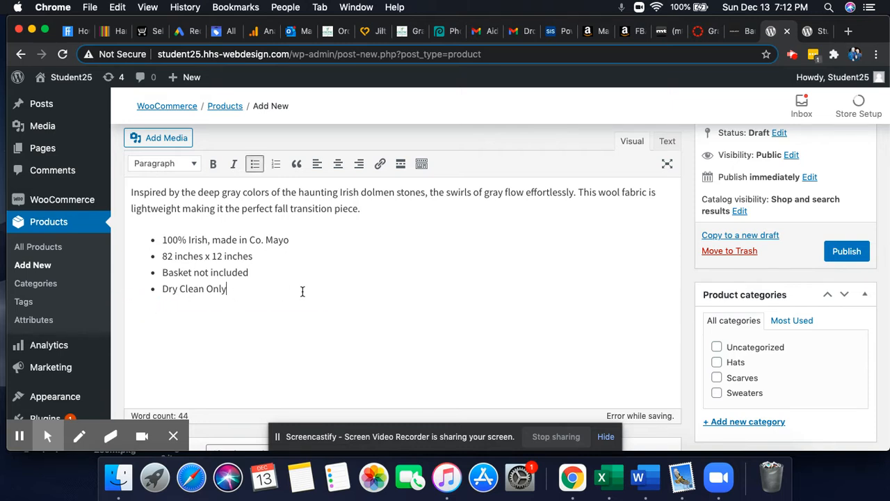
Copy the entire main description, including its bullet list, into the product short description and compare the two.
{"action": "scroll", "coordinate": [301, 290], "scroll_direction": "up", "scroll_amount": 2}
{"action": "left_click_drag", "start_coordinate": [227, 338], "coordinate": [131, 240]}
{"action": "left_click", "coordinate": [132, 243]}
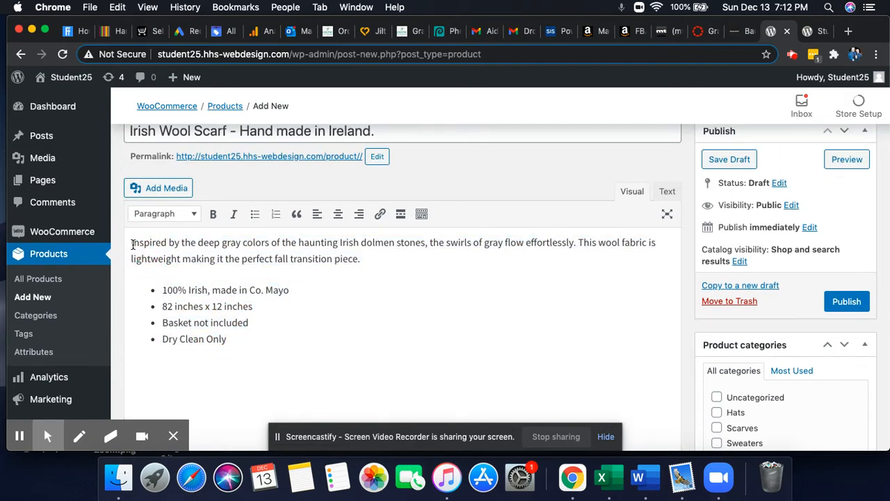
{"action": "left_click_drag", "start_coordinate": [130, 244], "coordinate": [232, 342]}
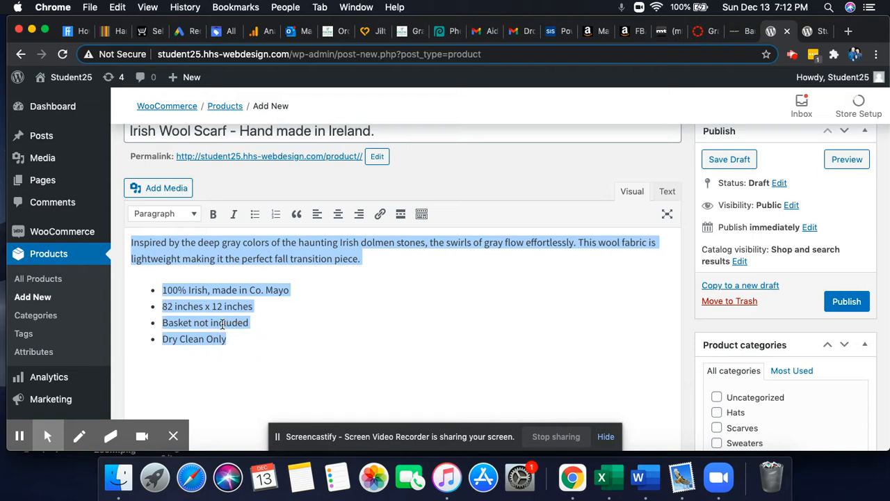
{"action": "right_click", "coordinate": [222, 327]}
{"action": "left_click", "coordinate": [233, 266]}
{"action": "scroll", "coordinate": [543, 328], "scroll_direction": "down", "scroll_amount": 10}
{"action": "scroll", "coordinate": [549, 329], "scroll_direction": "down", "scroll_amount": 2}
{"action": "left_click", "coordinate": [200, 258]}
{"action": "key", "text": "super+v"}
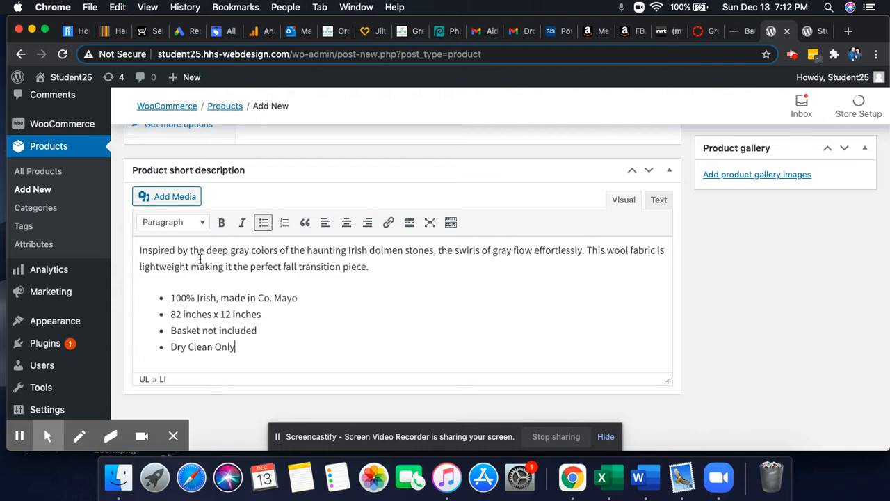
{"action": "scroll", "coordinate": [443, 291], "scroll_direction": "up", "scroll_amount": 1}
{"action": "scroll", "coordinate": [444, 291], "scroll_direction": "down", "scroll_amount": 1}
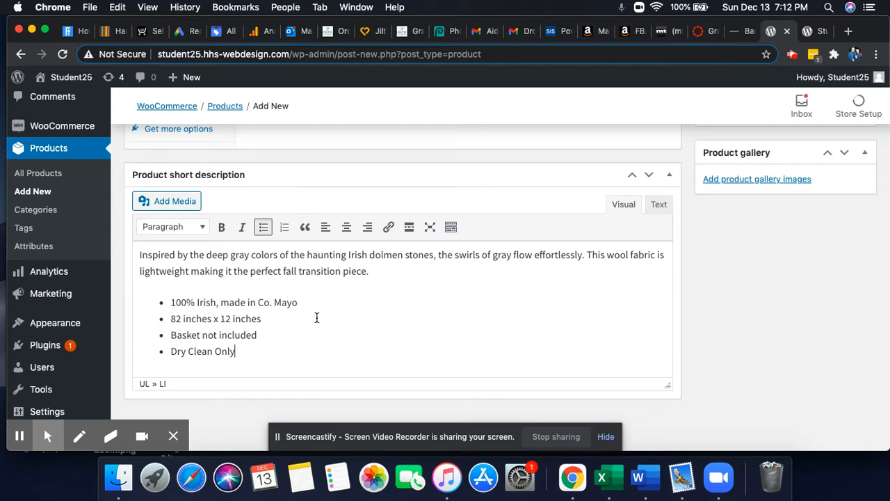
{"action": "scroll", "coordinate": [317, 317], "scroll_direction": "up", "scroll_amount": 10}
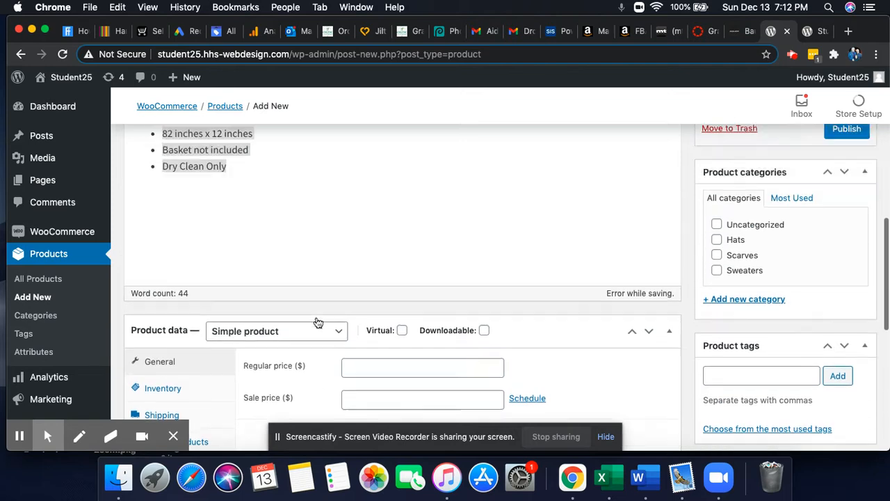
{"action": "scroll", "coordinate": [317, 317], "scroll_direction": "up", "scroll_amount": 2}
{"action": "left_click", "coordinate": [303, 310]}
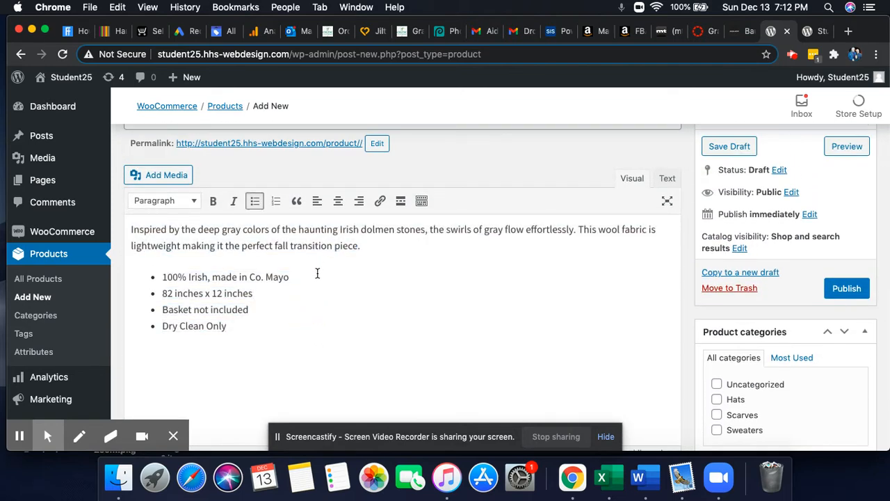
Keep Simple product as the product type and set the regular price to $19.99.
{"action": "scroll", "coordinate": [317, 274], "scroll_direction": "down", "scroll_amount": 10}
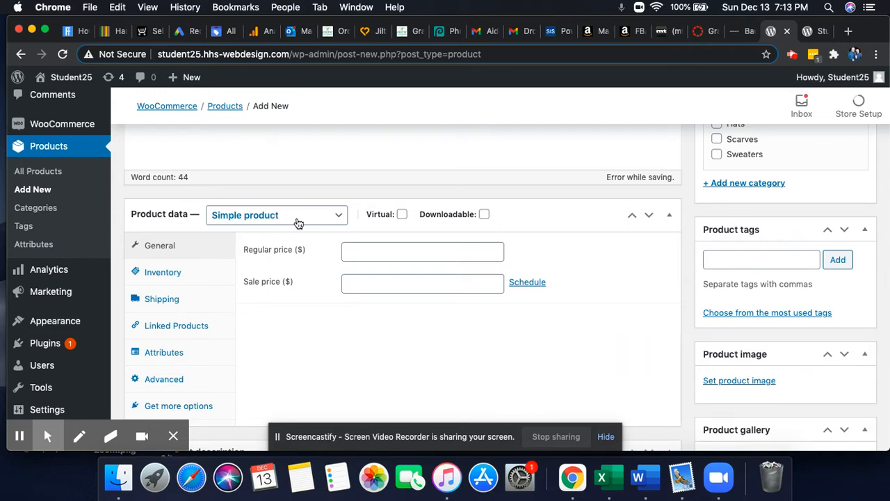
{"action": "left_click", "coordinate": [297, 222]}
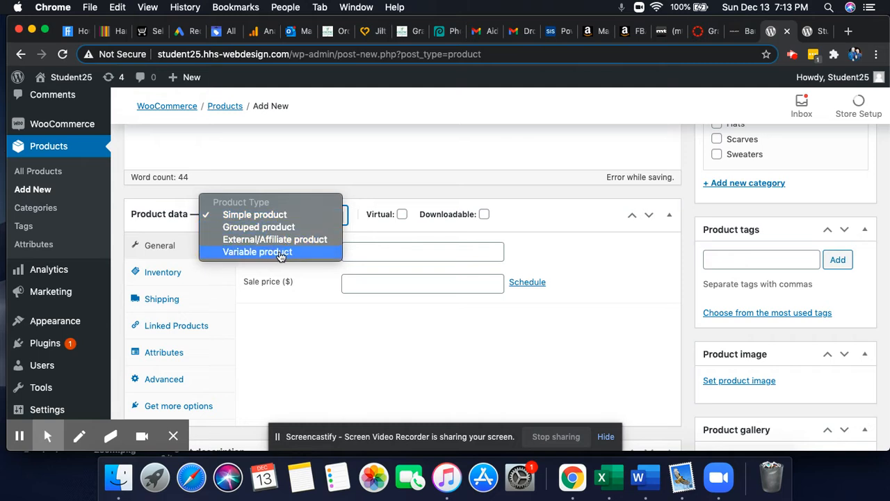
{"action": "left_click", "coordinate": [353, 252]}
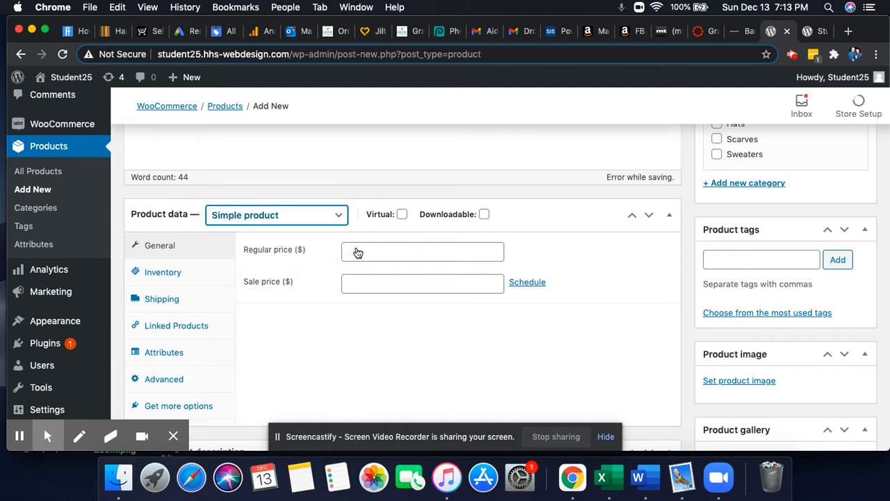
{"action": "left_click", "coordinate": [355, 253]}
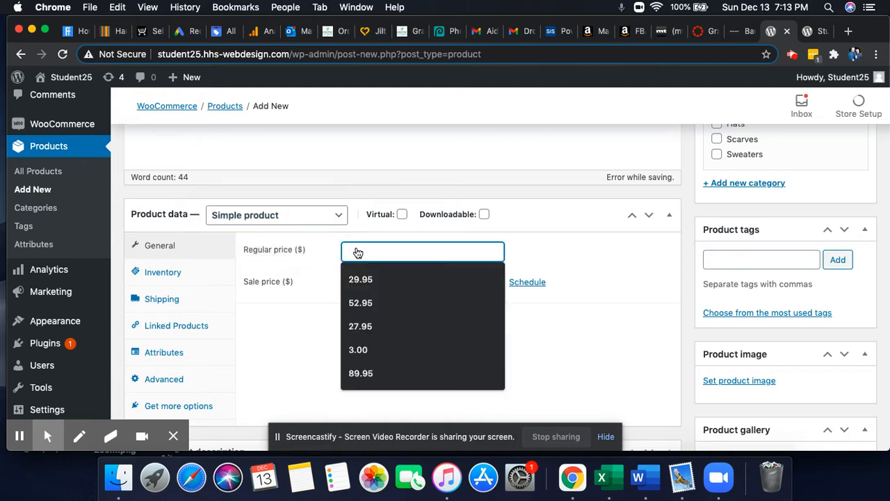
{"action": "type", "text": "19.99"}
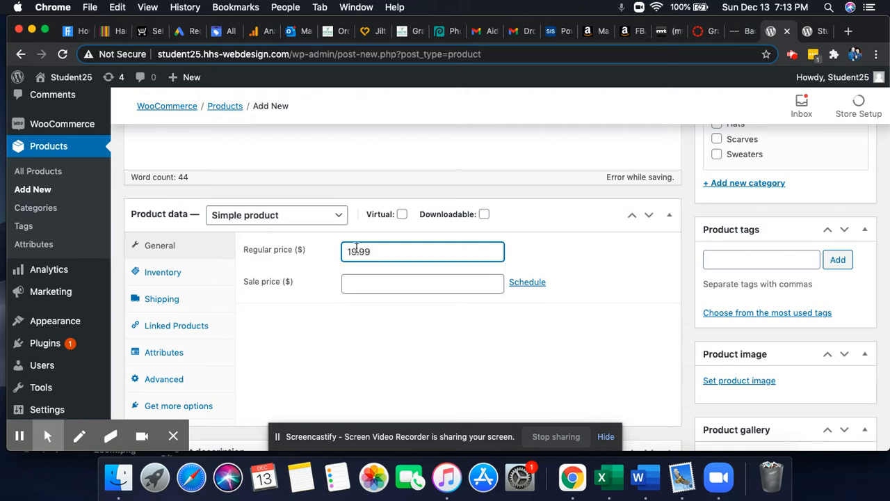
{"action": "left_click", "coordinate": [368, 281]}
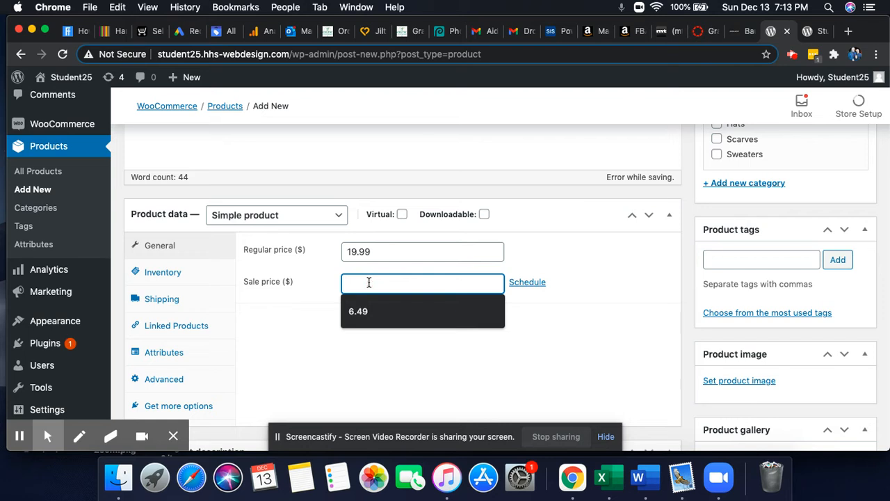
Open the SKU field in the inventory settings and look for an example SKU on the Celtic Clothing gray scarf page.
{"action": "left_click", "coordinate": [171, 273]}
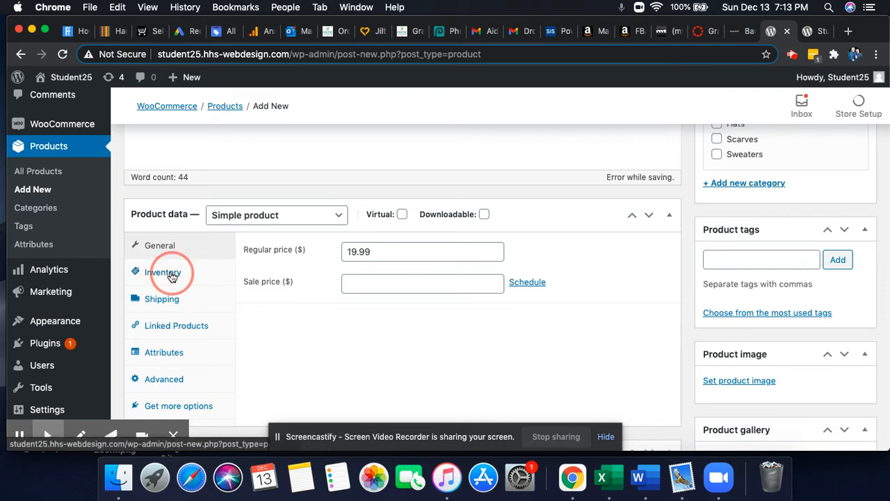
{"action": "left_click", "coordinate": [390, 253]}
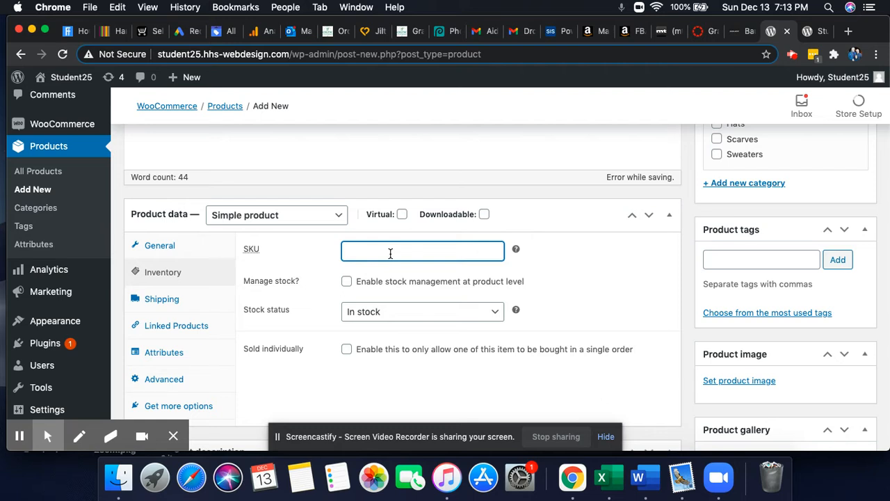
{"action": "left_click", "coordinate": [405, 30]}
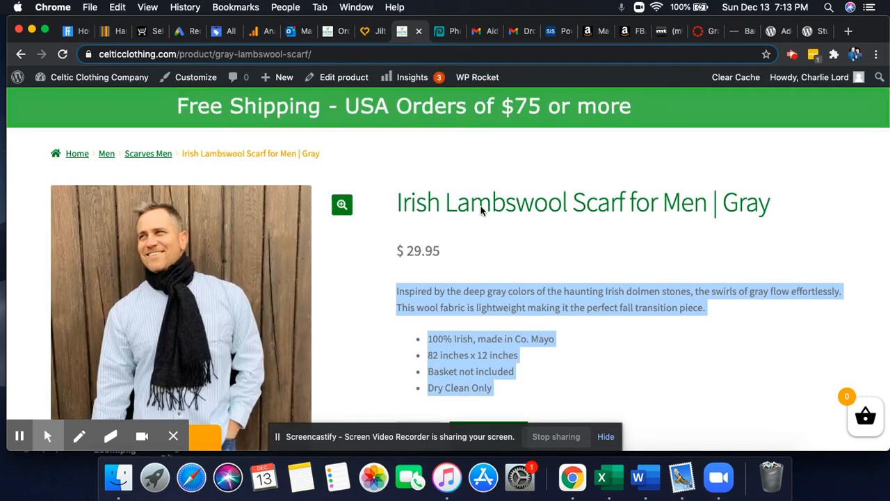
{"action": "left_click", "coordinate": [480, 208]}
{"action": "scroll", "coordinate": [483, 212], "scroll_direction": "down", "scroll_amount": 2}
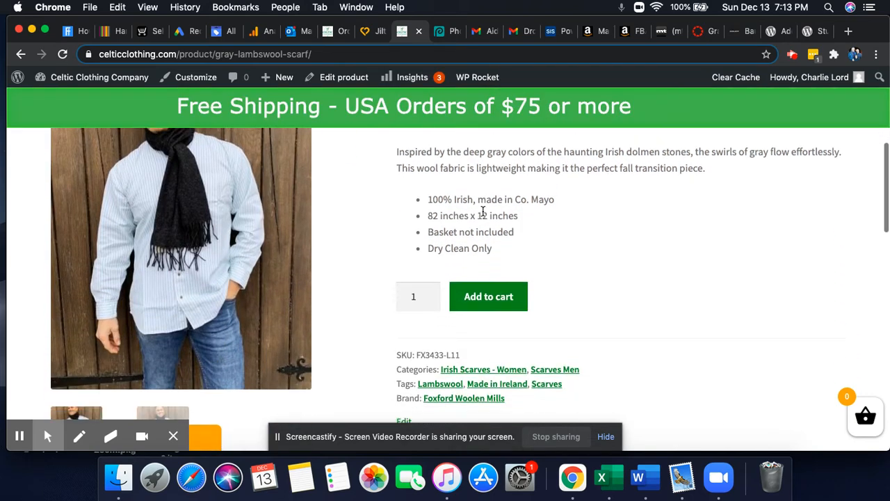
{"action": "scroll", "coordinate": [483, 212], "scroll_direction": "up", "scroll_amount": 2}
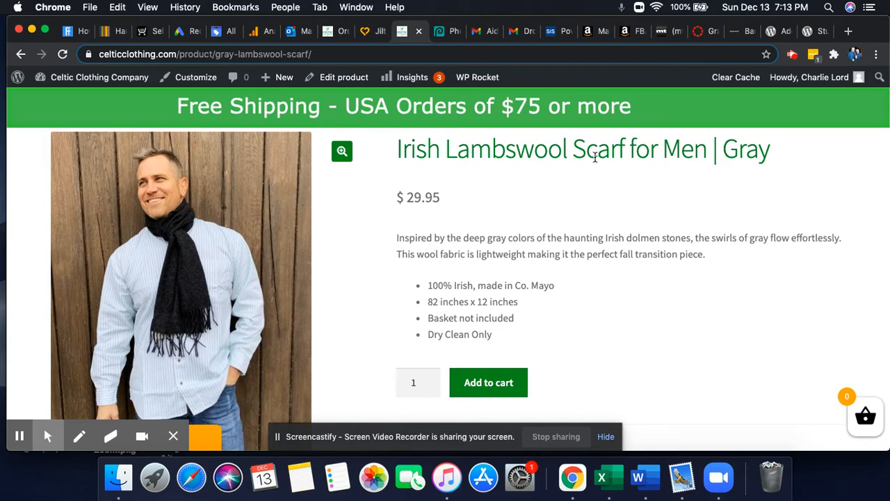
{"action": "left_click_drag", "start_coordinate": [394, 240], "coordinate": [507, 300]}
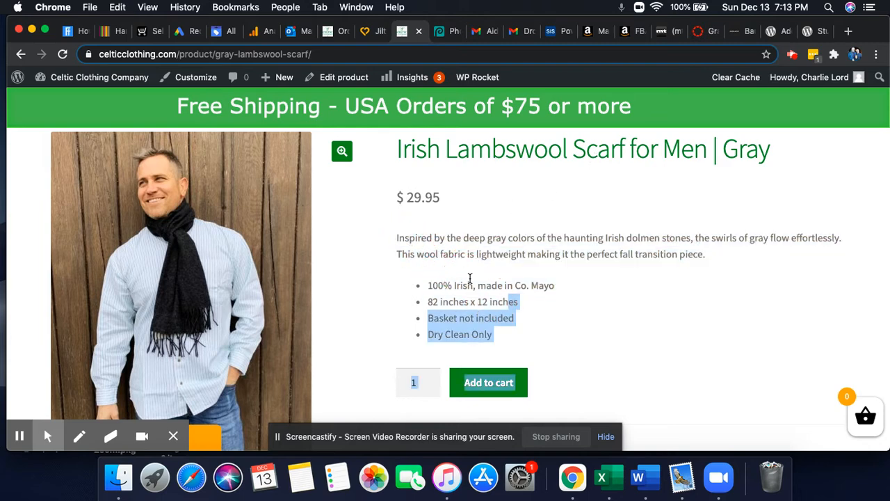
{"action": "left_click", "coordinate": [470, 279]}
{"action": "scroll", "coordinate": [598, 329], "scroll_direction": "down", "scroll_amount": 3}
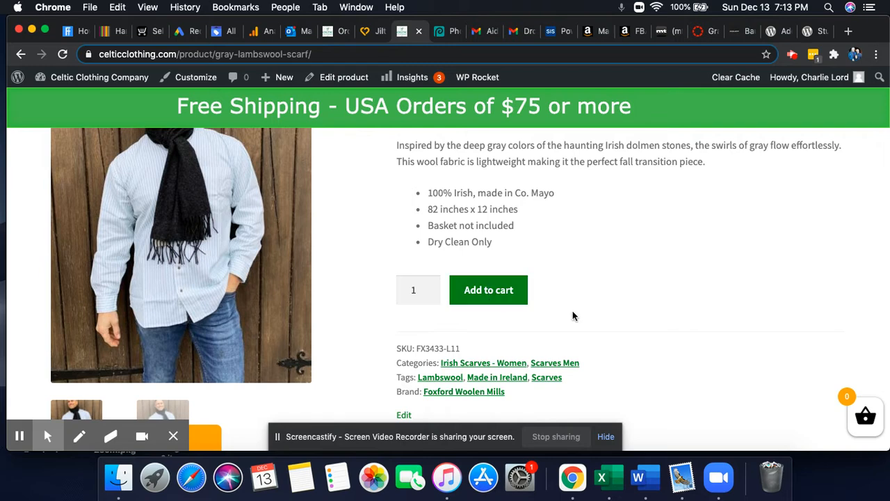
Copy the SKU FX3433-L11 from the Celtic Clothing scarf page and paste it as the new product's SKU.
{"action": "scroll", "coordinate": [575, 317], "scroll_direction": "down", "scroll_amount": 1}
{"action": "left_click_drag", "start_coordinate": [416, 329], "coordinate": [454, 329]}
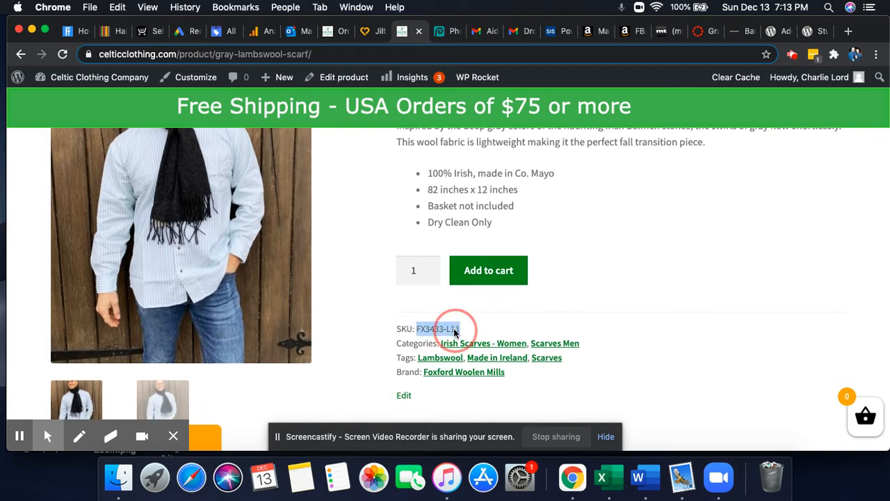
{"action": "right_click", "coordinate": [454, 329]}
{"action": "left_click", "coordinate": [475, 344]}
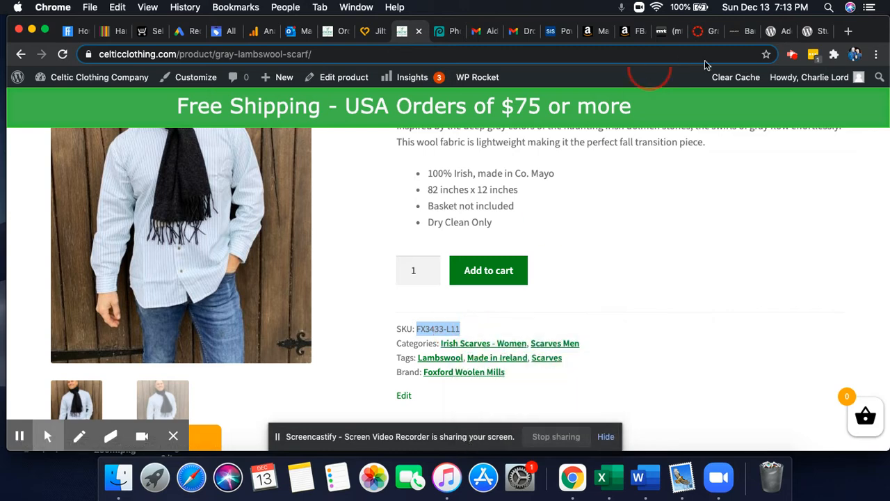
{"action": "left_click", "coordinate": [810, 32]}
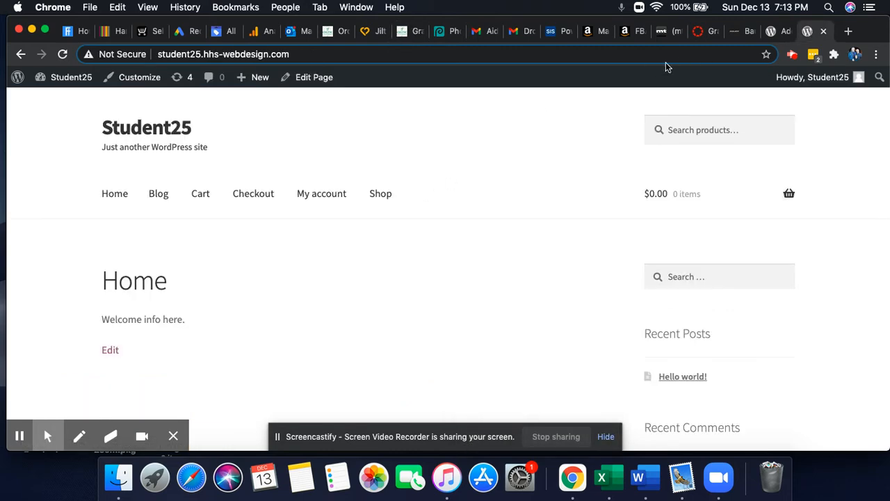
{"action": "left_click", "coordinate": [772, 31]}
{"action": "left_click", "coordinate": [358, 247]}
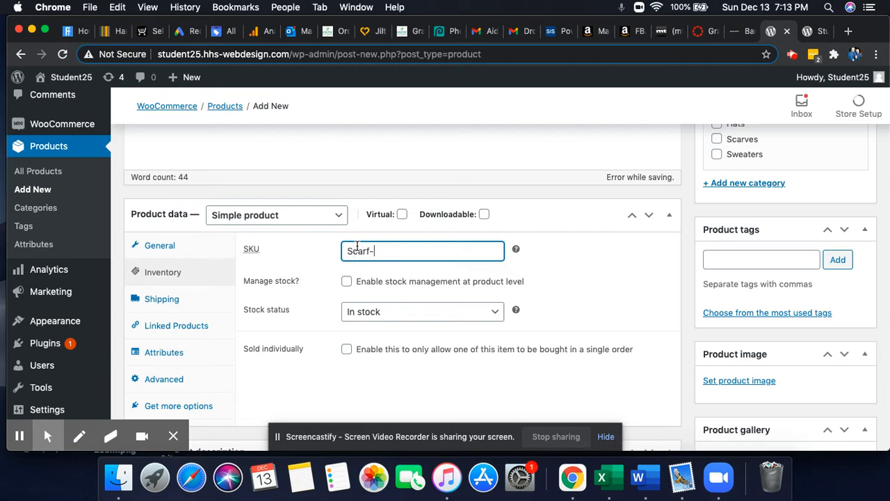
{"action": "left_click_drag", "start_coordinate": [396, 251], "coordinate": [286, 252]}
{"action": "key", "text": "super+v"}
Replace the pasted SKU with a custom code beginning with "Scarf-1".
{"action": "left_click_drag", "start_coordinate": [411, 252], "coordinate": [320, 250]}
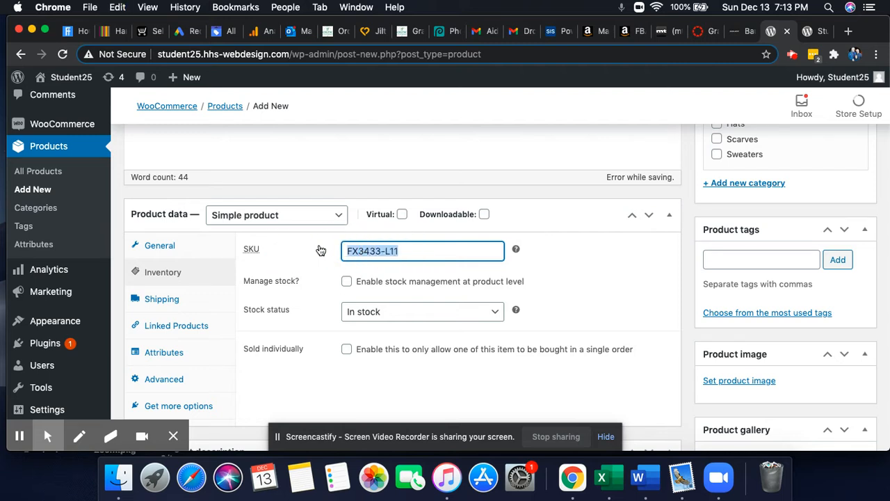
{"action": "type", "text": "S"}
{"action": "type", "text": "cad"}
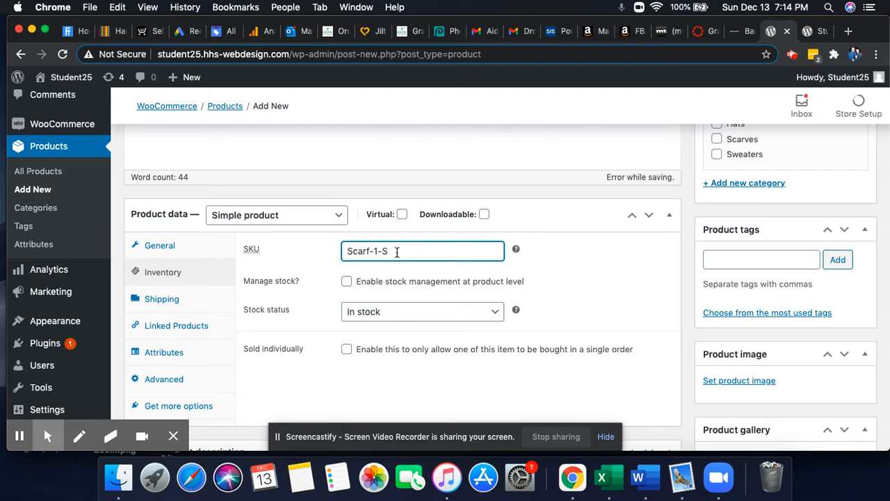
{"action": "key", "text": "BackSpace"}
{"action": "key", "text": "BackSpace"}
{"action": "type", "text": "1"}
Open the product's shipping settings and set the weight to 4.0 kg.
{"action": "scroll", "coordinate": [183, 249], "scroll_direction": "down", "scroll_amount": 2}
{"action": "left_click", "coordinate": [182, 247]}
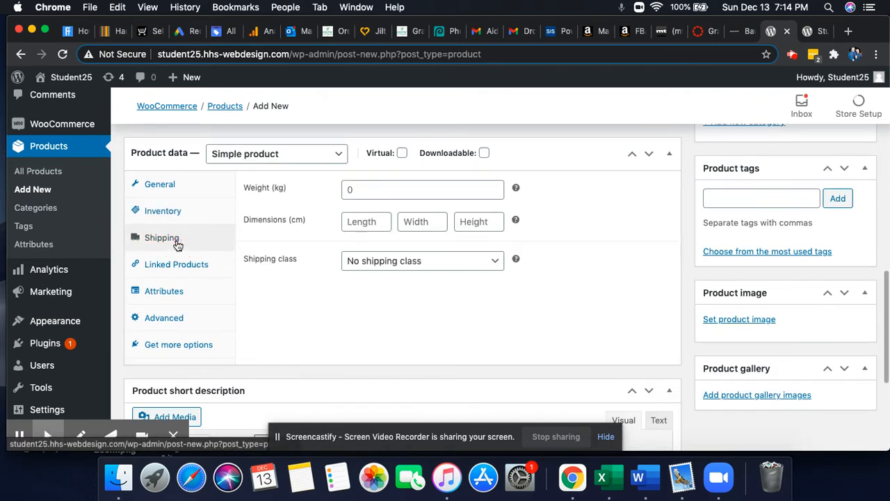
{"action": "left_click", "coordinate": [367, 189]}
{"action": "left_click_drag", "start_coordinate": [367, 189], "coordinate": [335, 191]}
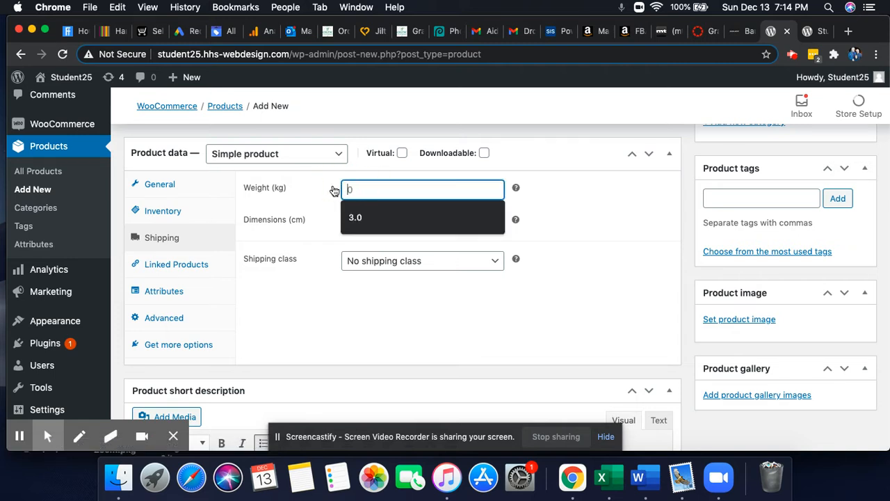
{"action": "type", "text": "9"}
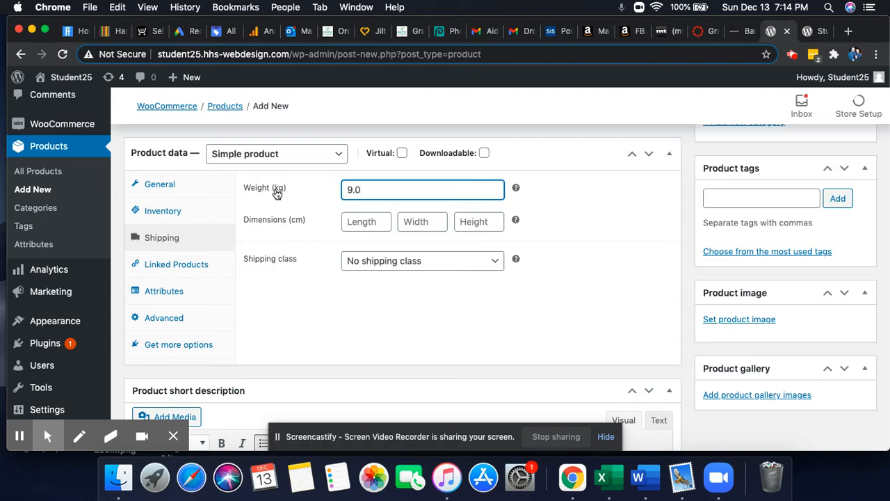
{"action": "left_click_drag", "start_coordinate": [366, 191], "coordinate": [335, 193]}
{"action": "left_click", "coordinate": [365, 189]}
{"action": "left_click", "coordinate": [317, 192]}
{"action": "type", "text": "4.0"}
{"action": "left_click", "coordinate": [304, 296]}
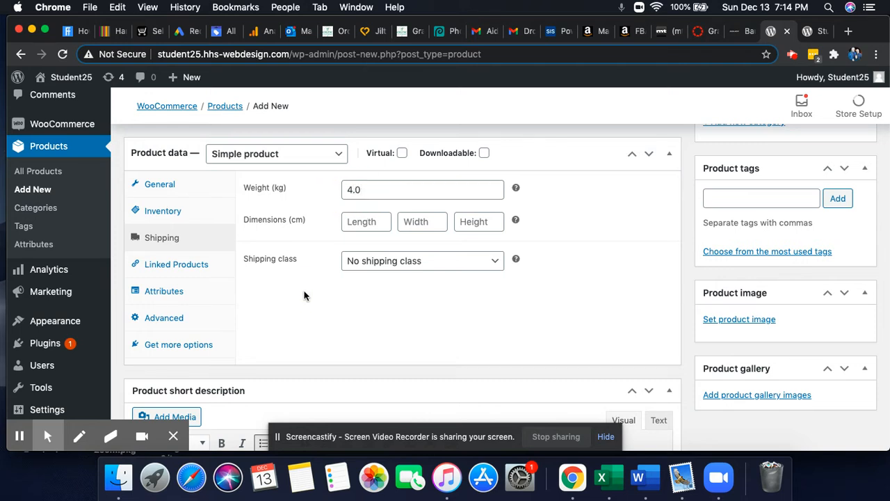
Examine the product's attributes and advanced settings, including the option to enable reviews.
{"action": "scroll", "coordinate": [304, 296], "scroll_direction": "down", "scroll_amount": 1}
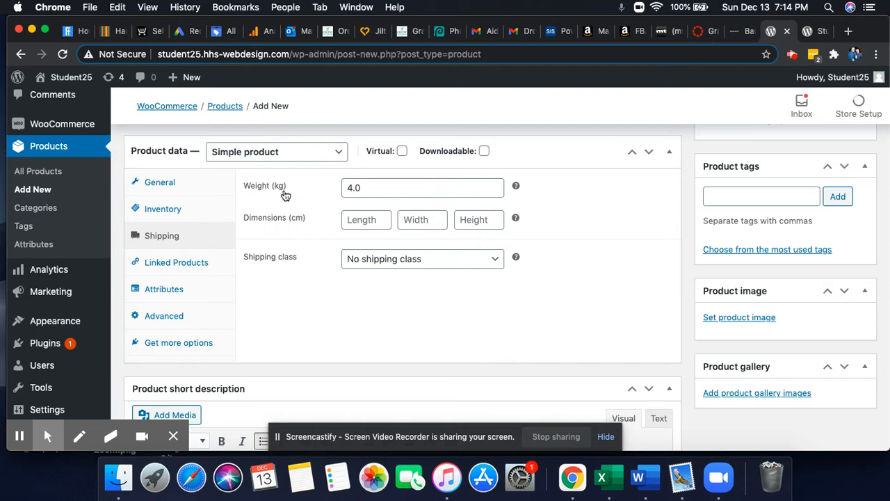
{"action": "scroll", "coordinate": [285, 195], "scroll_direction": "down", "scroll_amount": 2}
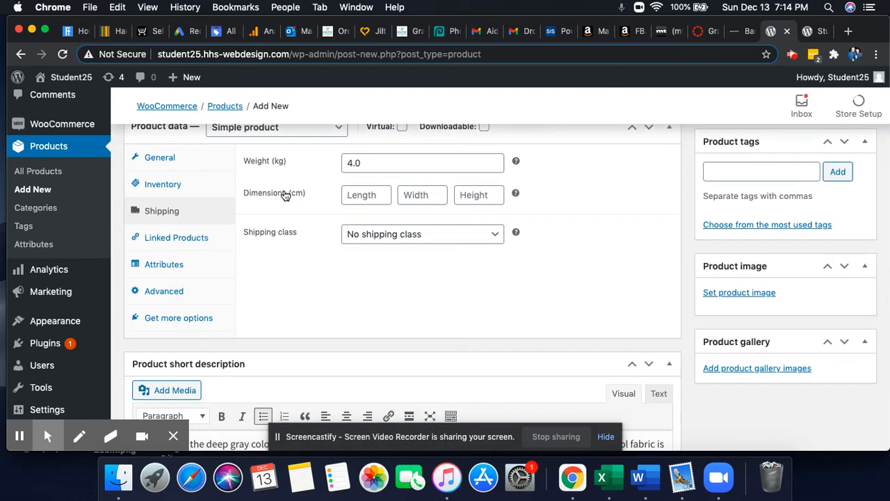
{"action": "scroll", "coordinate": [284, 195], "scroll_direction": "down", "scroll_amount": 2}
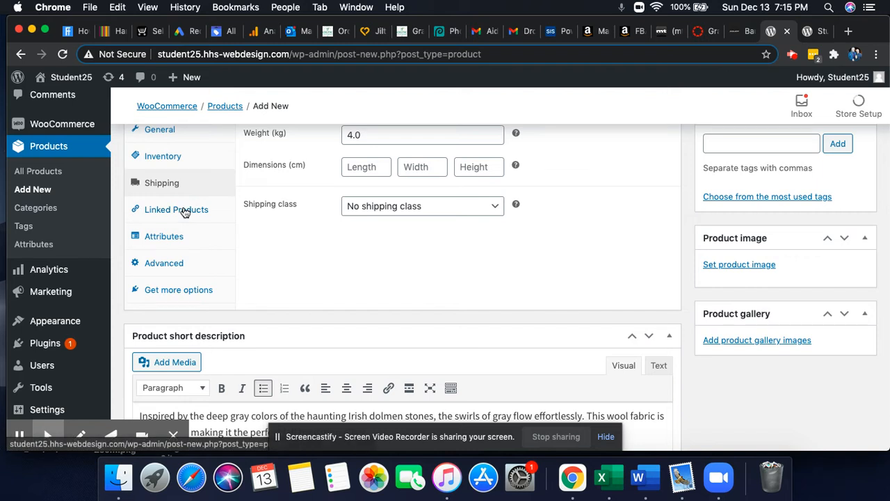
{"action": "left_click", "coordinate": [177, 238]}
{"action": "scroll", "coordinate": [318, 206], "scroll_direction": "up", "scroll_amount": 1}
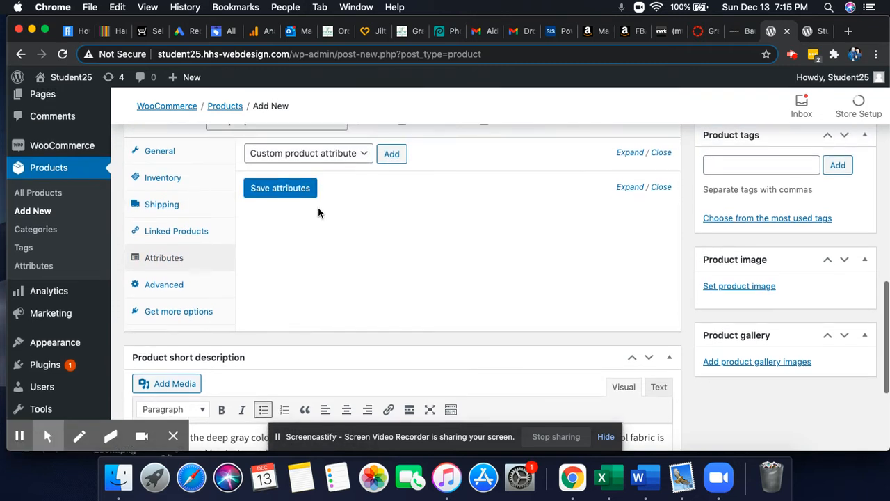
{"action": "left_click", "coordinate": [201, 287]}
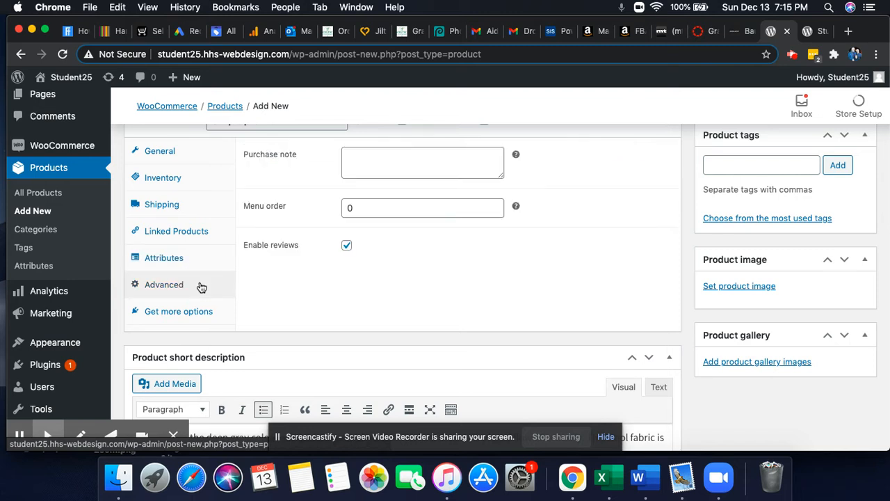
{"action": "left_click", "coordinate": [347, 246]}
{"action": "left_click", "coordinate": [346, 246]}
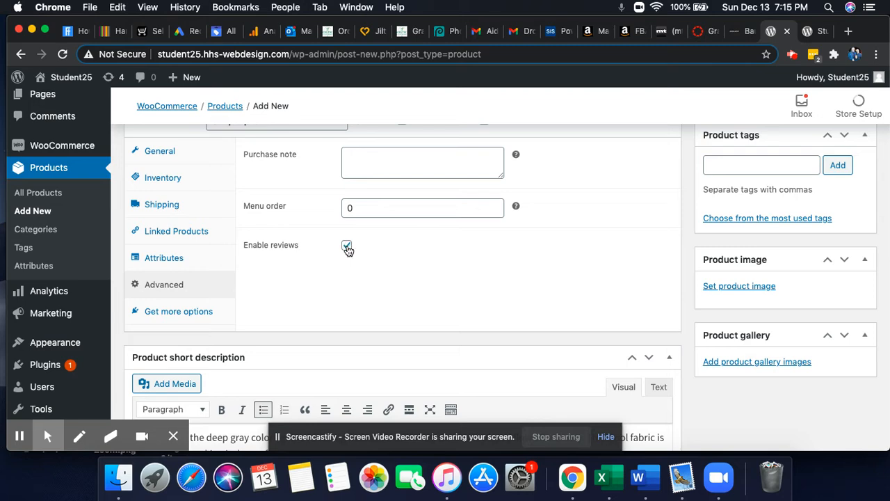
Assign the product to the Scarves category.
{"action": "scroll", "coordinate": [327, 272], "scroll_direction": "down", "scroll_amount": 1}
{"action": "scroll", "coordinate": [327, 268], "scroll_direction": "up", "scroll_amount": 2}
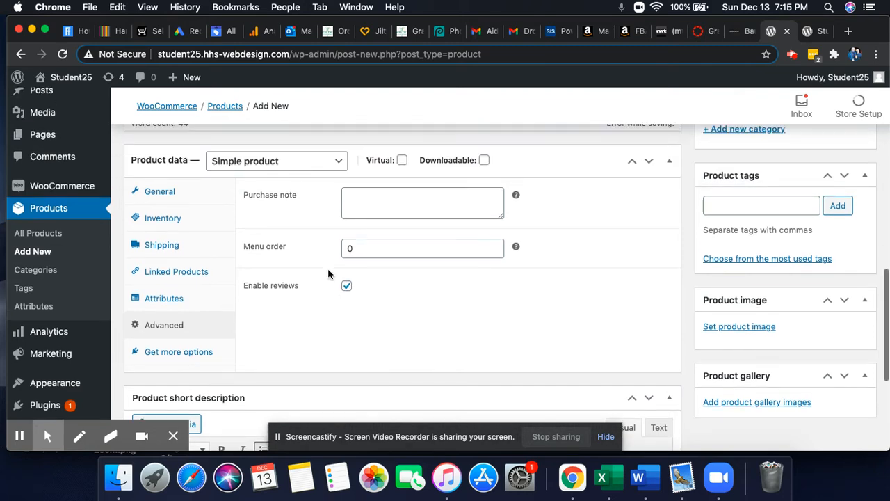
{"action": "scroll", "coordinate": [319, 311], "scroll_direction": "up", "scroll_amount": 3}
{"action": "scroll", "coordinate": [320, 311], "scroll_direction": "up", "scroll_amount": 5}
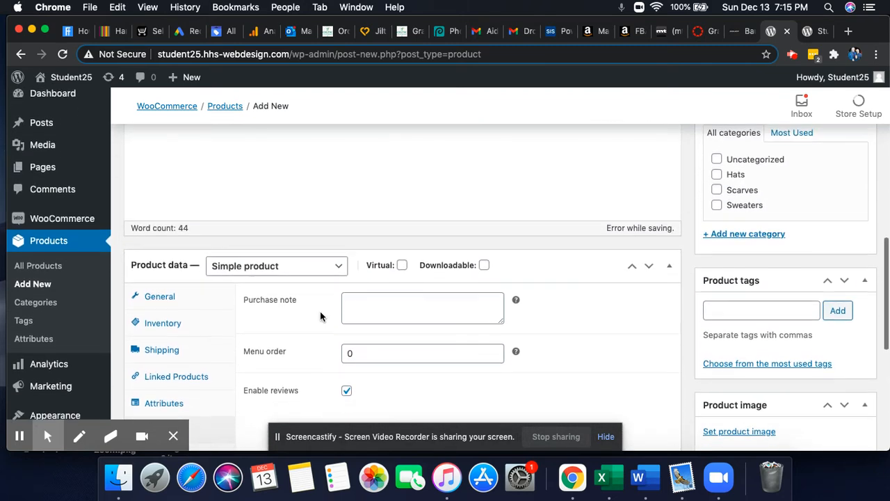
{"action": "scroll", "coordinate": [685, 295], "scroll_direction": "up", "scroll_amount": 2}
{"action": "scroll", "coordinate": [685, 295], "scroll_direction": "up", "scroll_amount": 2}
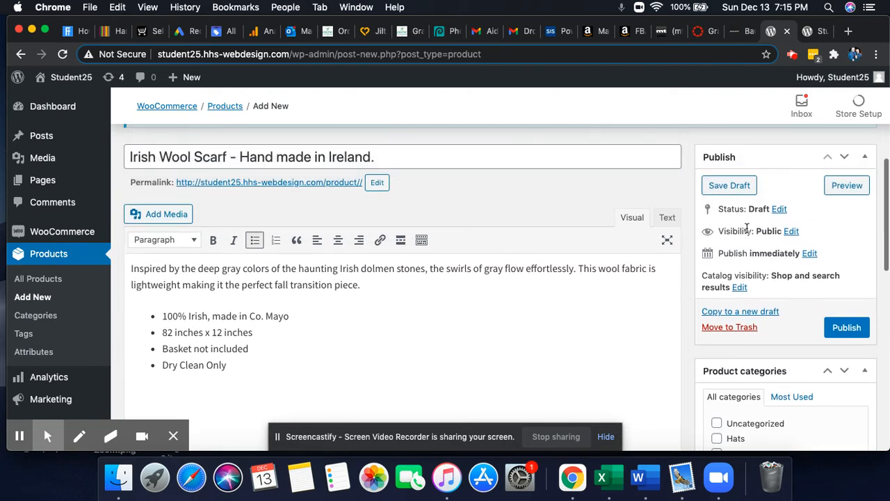
{"action": "scroll", "coordinate": [687, 337], "scroll_direction": "down", "scroll_amount": 4}
{"action": "scroll", "coordinate": [687, 336], "scroll_direction": "down", "scroll_amount": 2}
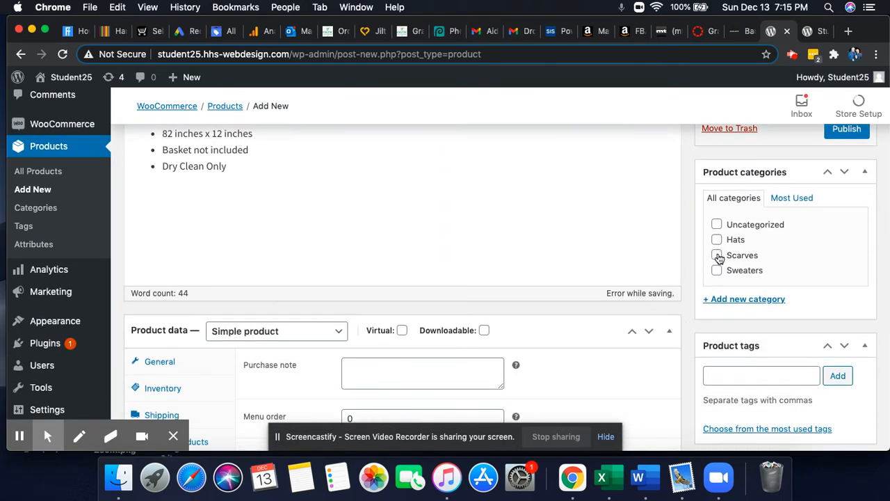
{"action": "left_click", "coordinate": [717, 255]}
Select Trinity-52-Donegal-Tweed-DT46.jpg from the media library for the product image and give it the alt text "Irish Wool Scarf".
{"action": "scroll", "coordinate": [680, 327], "scroll_direction": "down", "scroll_amount": 3}
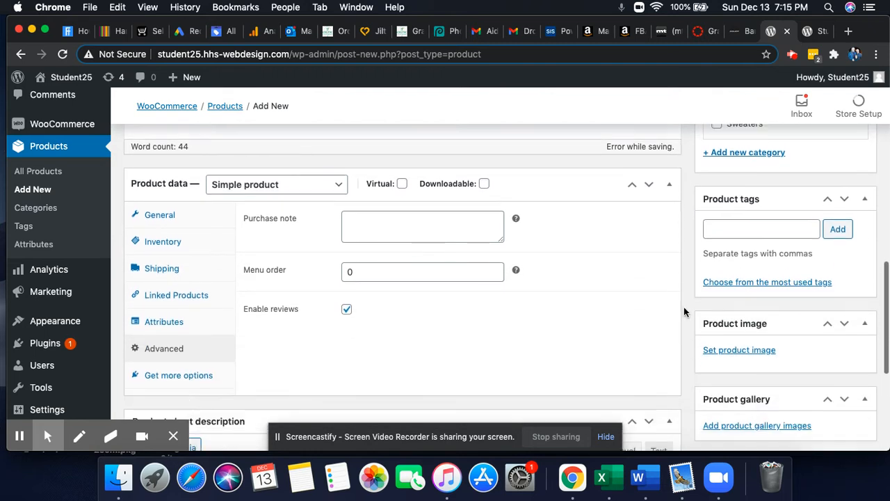
{"action": "left_click", "coordinate": [723, 230]}
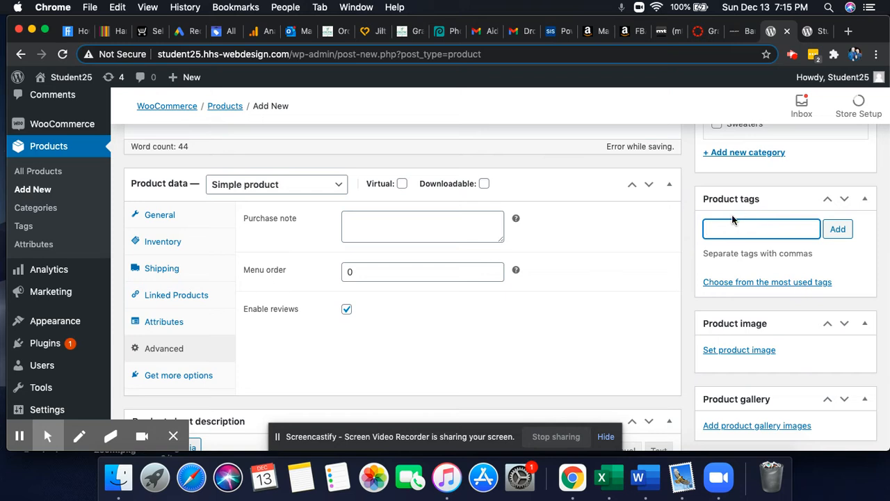
{"action": "scroll", "coordinate": [691, 317], "scroll_direction": "down", "scroll_amount": 2}
{"action": "scroll", "coordinate": [690, 320], "scroll_direction": "down", "scroll_amount": 1}
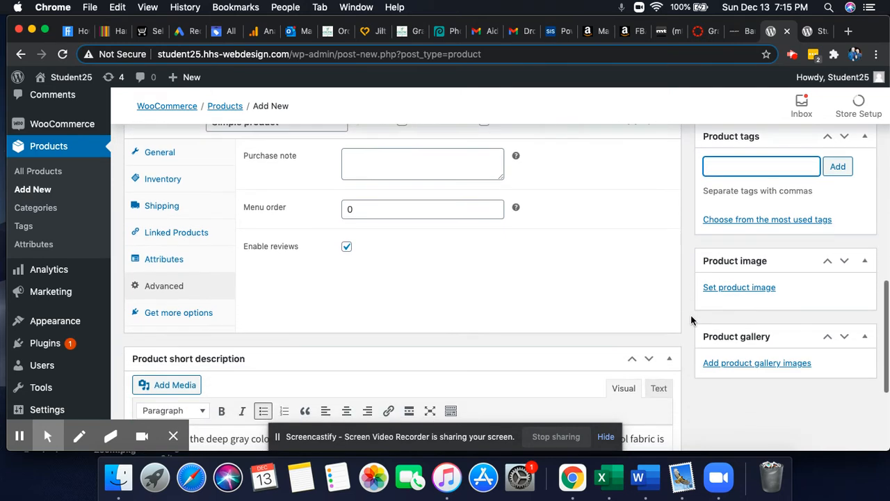
{"action": "left_click", "coordinate": [731, 262]}
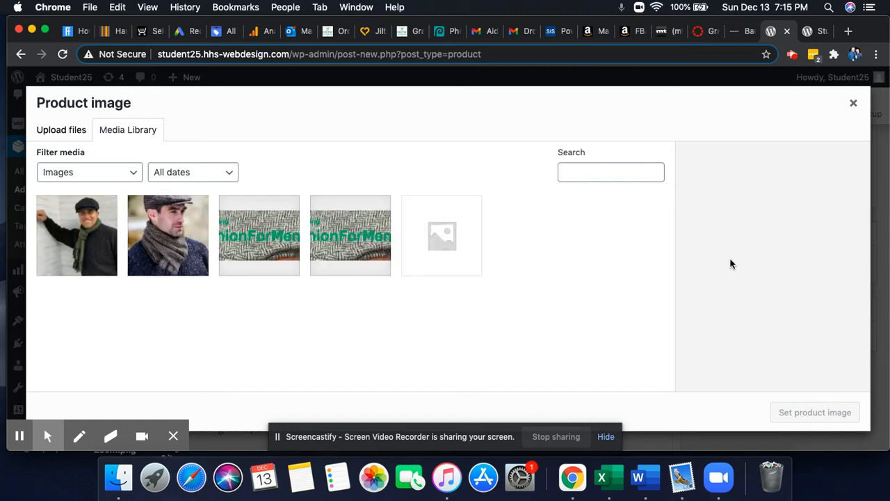
{"action": "left_click", "coordinate": [179, 227]}
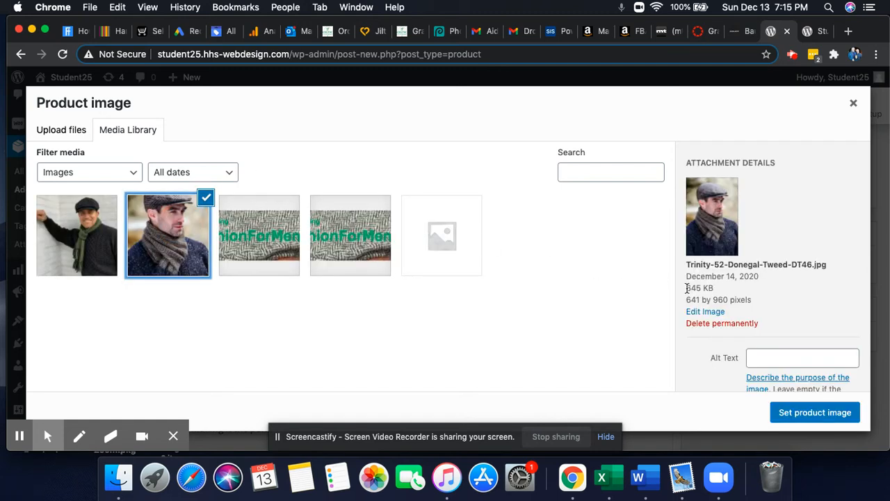
{"action": "left_click", "coordinate": [760, 357]}
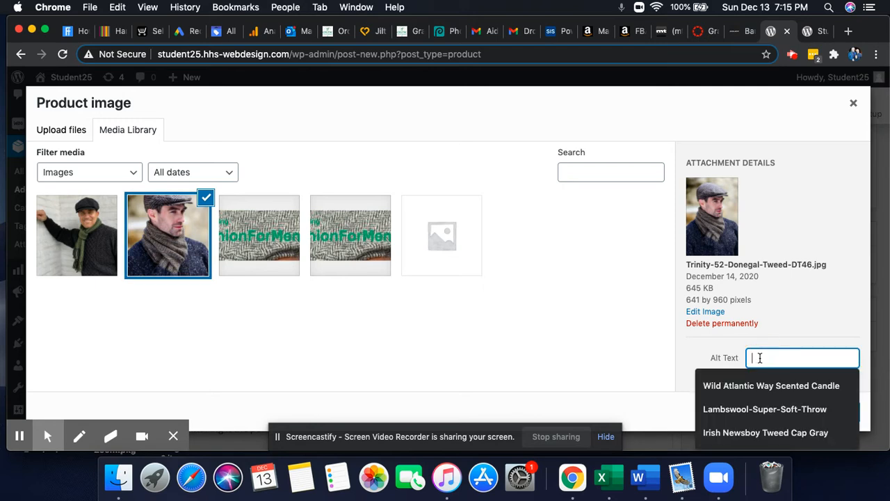
{"action": "type", "text": "Irish"}
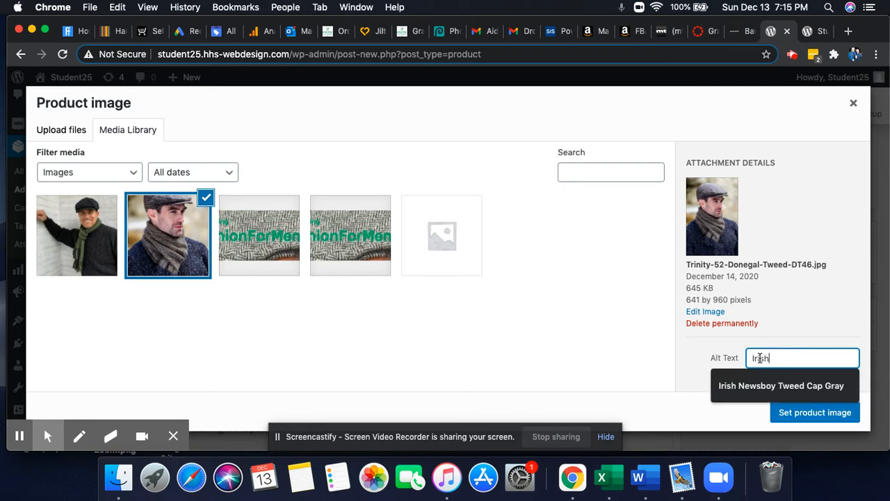
{"action": "type", "text": " Wool Scarf"}
Copy the alt text into the image description, extend it to "Irish Wool Scarf. Made in Ireland." and set the photo as product image.
{"action": "scroll", "coordinate": [760, 357], "scroll_direction": "down", "scroll_amount": 5}
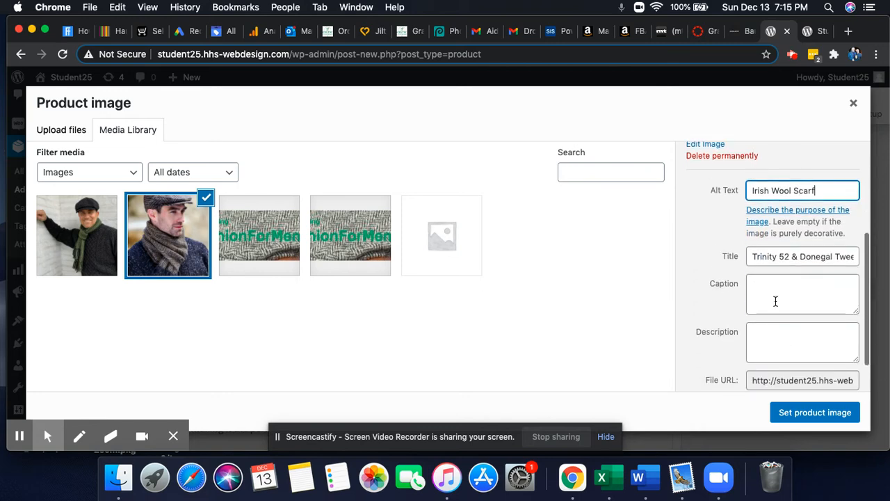
{"action": "left_click_drag", "start_coordinate": [827, 193], "coordinate": [751, 190]}
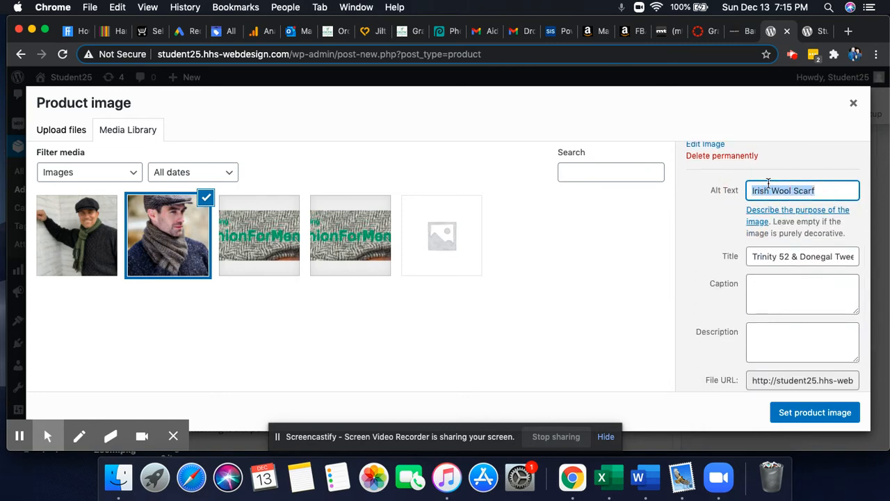
{"action": "right_click", "coordinate": [774, 193]}
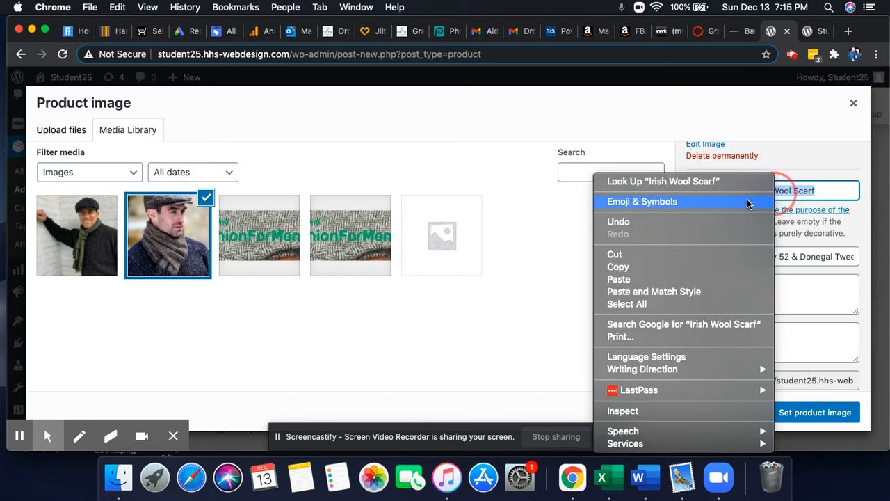
{"action": "left_click", "coordinate": [689, 267]}
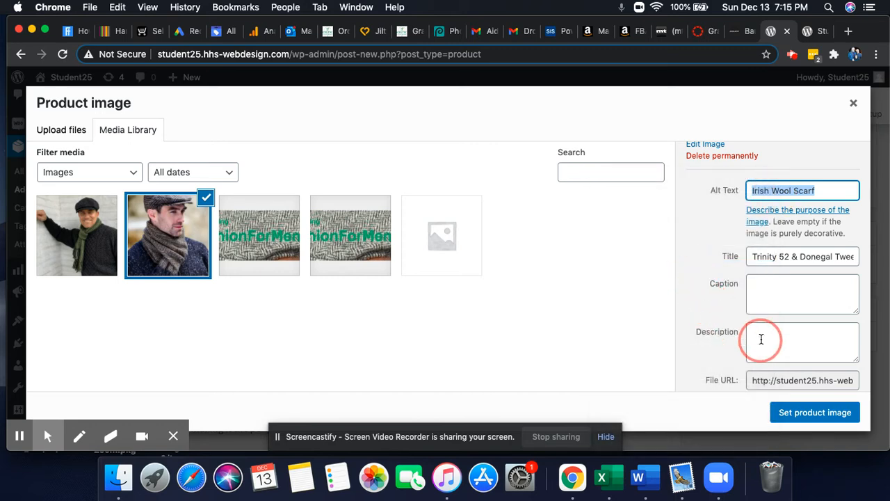
{"action": "left_click", "coordinate": [762, 339]}
{"action": "key", "text": "super+v"}
{"action": "type", "text": ".  Made in Ireland"}
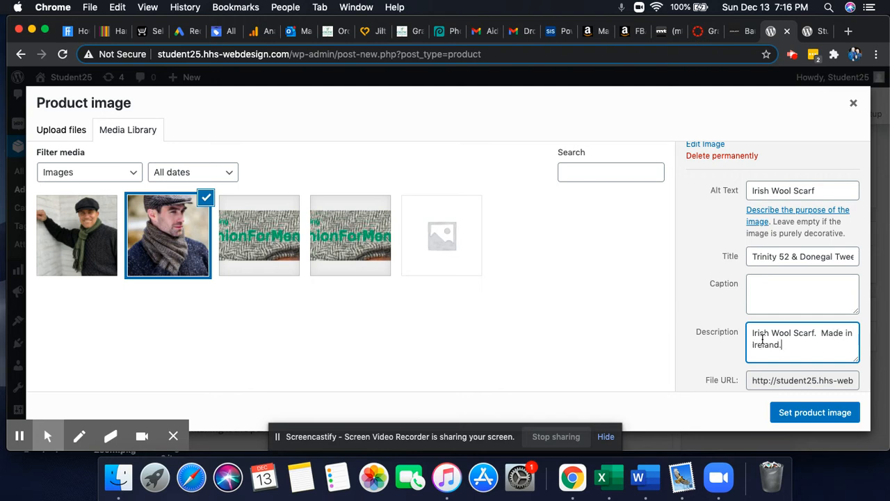
{"action": "left_click", "coordinate": [802, 413]}
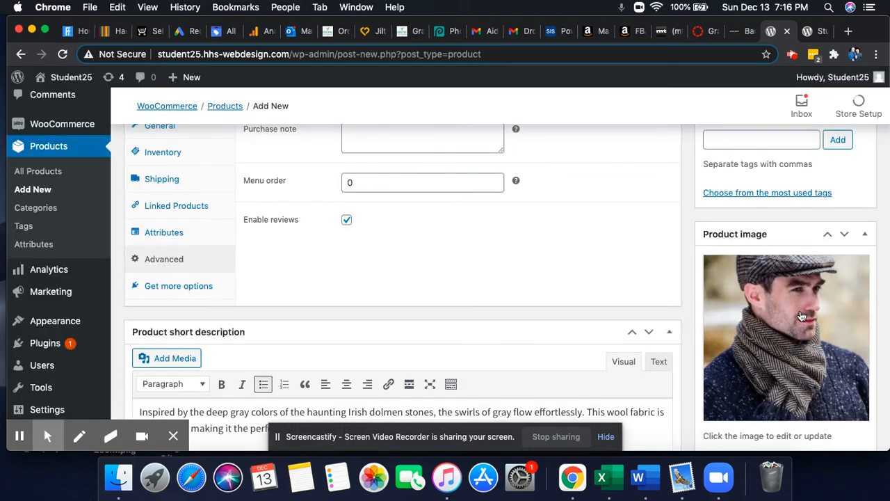
Check over the scarf's image, gallery, category and description, and publish the product.
{"action": "scroll", "coordinate": [801, 316], "scroll_direction": "down", "scroll_amount": 5}
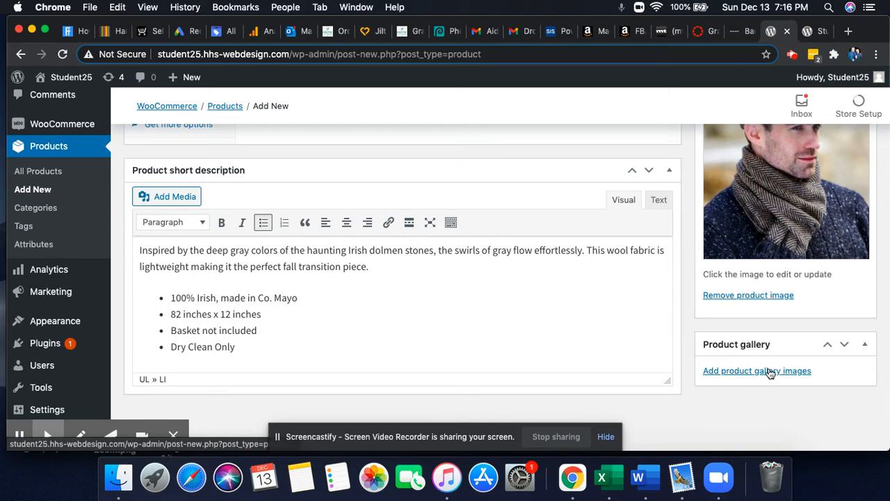
{"action": "scroll", "coordinate": [757, 370], "scroll_direction": "up", "scroll_amount": 3}
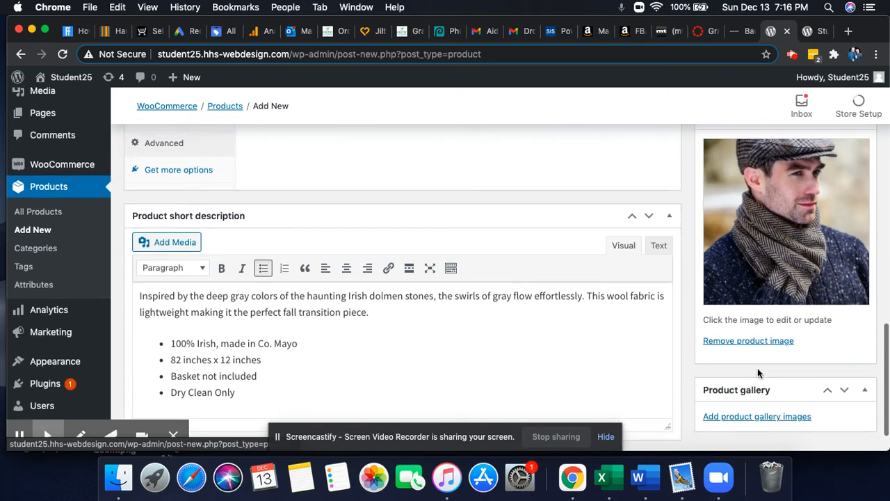
{"action": "scroll", "coordinate": [785, 263], "scroll_direction": "up", "scroll_amount": 3}
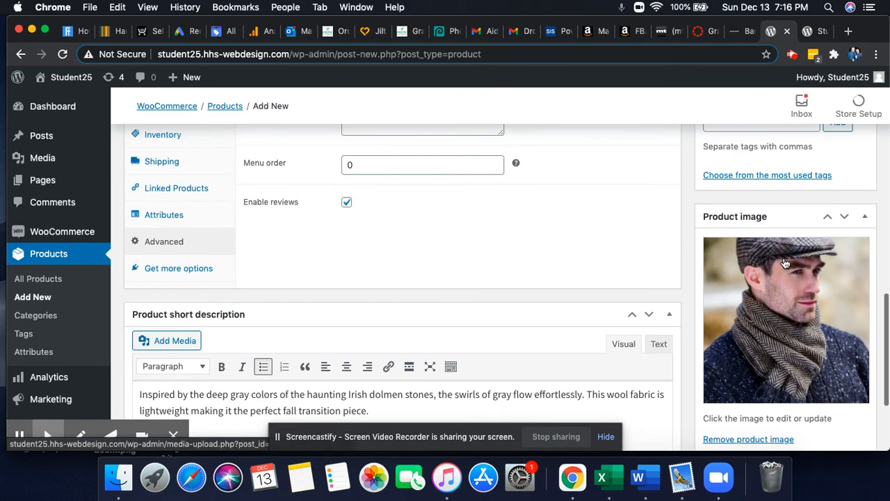
{"action": "scroll", "coordinate": [784, 263], "scroll_direction": "up", "scroll_amount": 8}
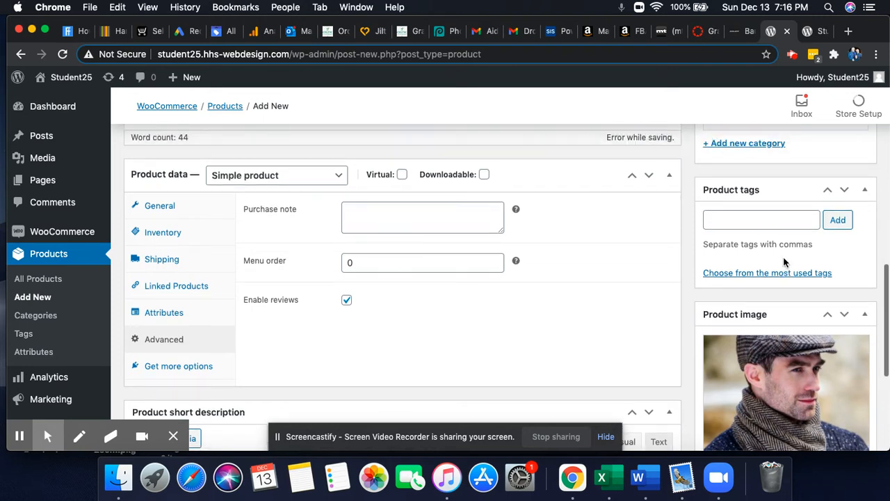
{"action": "scroll", "coordinate": [784, 262], "scroll_direction": "up", "scroll_amount": 8}
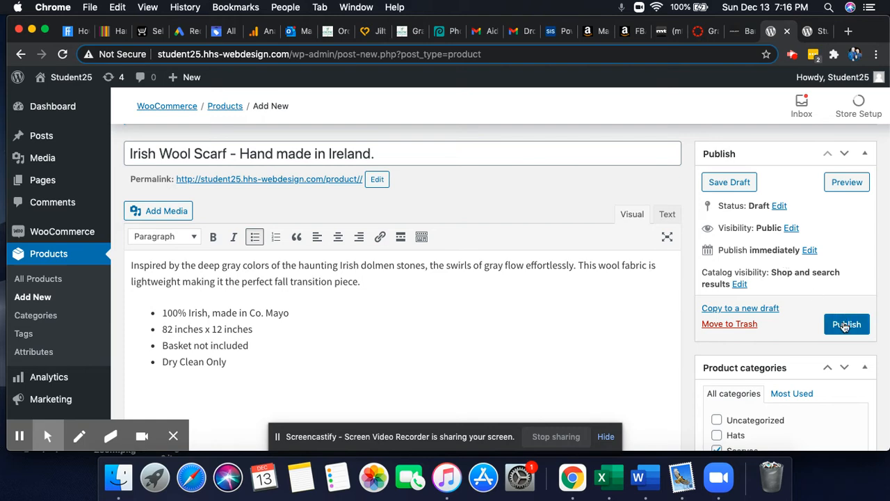
{"action": "scroll", "coordinate": [665, 334], "scroll_direction": "down", "scroll_amount": 6}
{"action": "scroll", "coordinate": [665, 334], "scroll_direction": "up", "scroll_amount": 4}
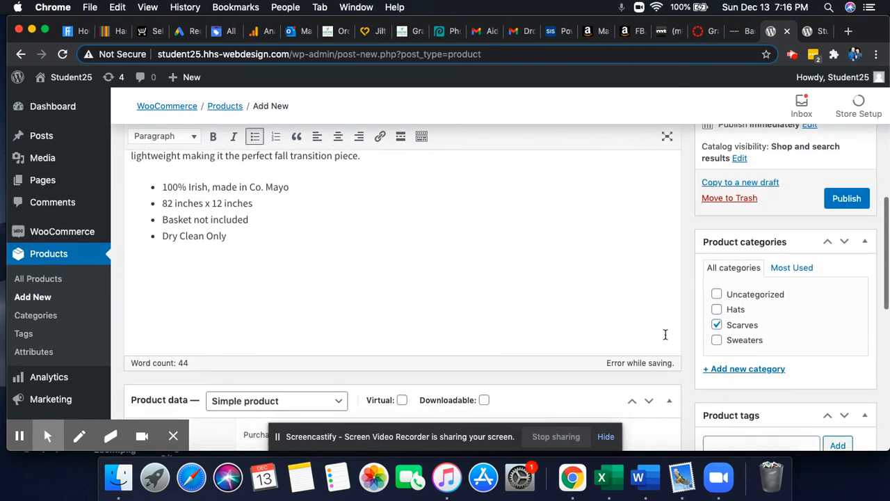
{"action": "scroll", "coordinate": [665, 337], "scroll_direction": "down", "scroll_amount": 4}
{"action": "scroll", "coordinate": [665, 338], "scroll_direction": "up", "scroll_amount": 5}
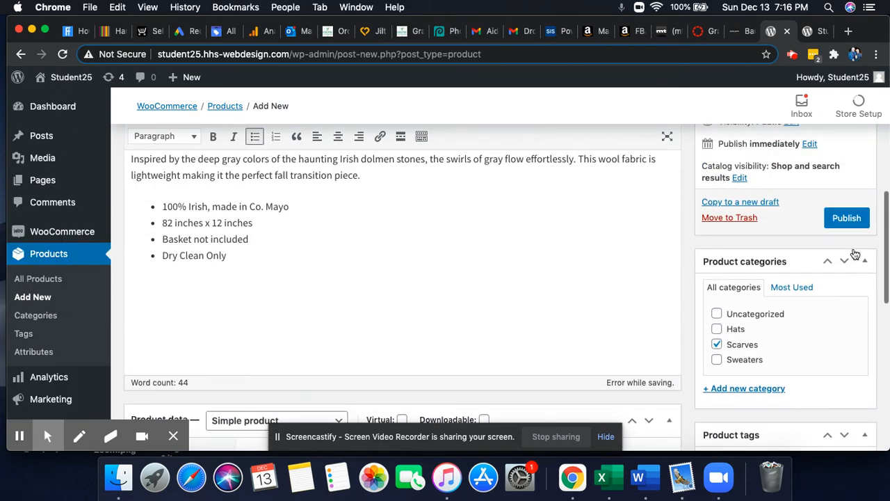
{"action": "left_click", "coordinate": [847, 219]}
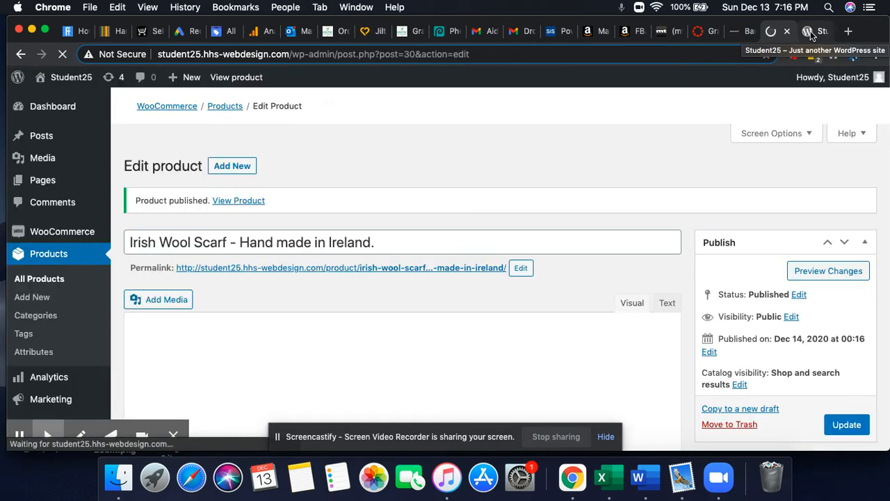
Open the Shop page of the Student25 storefront and check the scarf's listing with its image, title and price.
{"action": "left_click", "coordinate": [811, 32]}
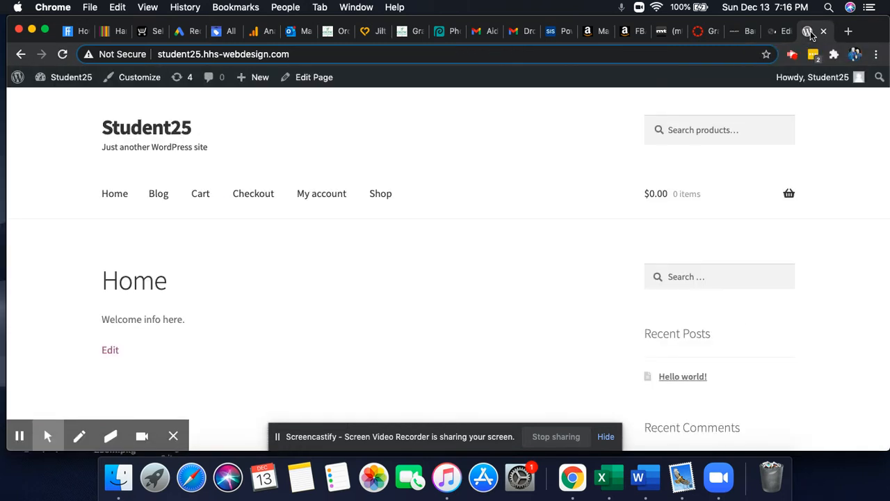
{"action": "left_click", "coordinate": [390, 201]}
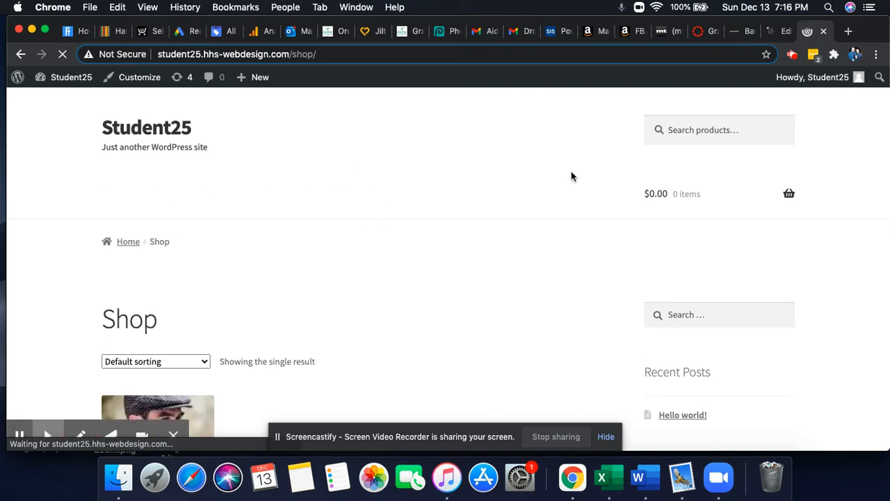
{"action": "scroll", "coordinate": [497, 246], "scroll_direction": "down", "scroll_amount": 3}
{"action": "scroll", "coordinate": [497, 246], "scroll_direction": "down", "scroll_amount": 2}
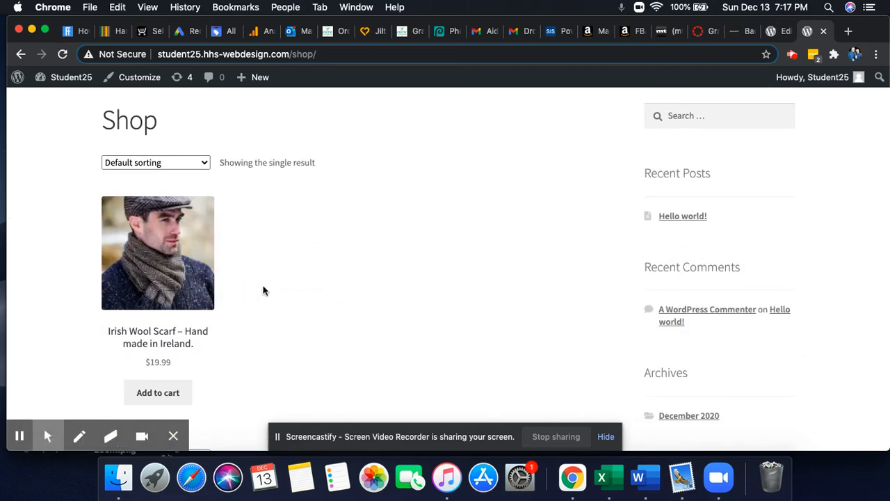
{"action": "scroll", "coordinate": [254, 288], "scroll_direction": "down", "scroll_amount": 1}
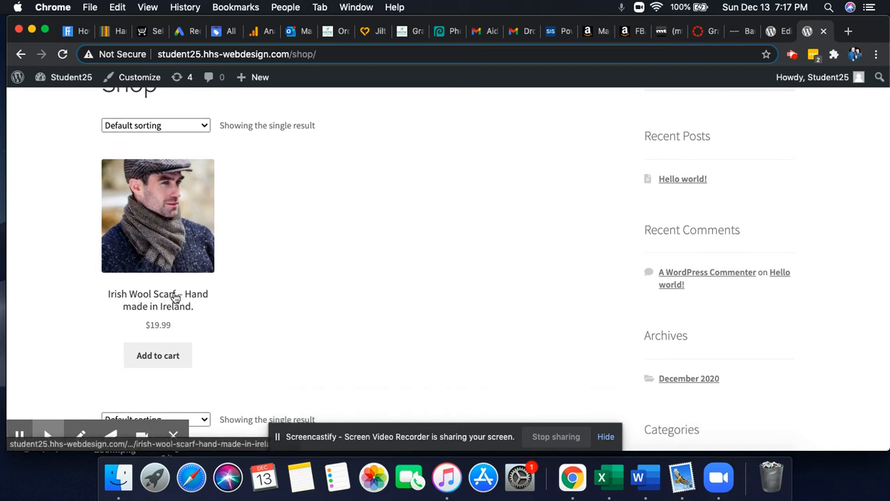
{"action": "left_click", "coordinate": [163, 357]}
{"action": "scroll", "coordinate": [236, 299], "scroll_direction": "up", "scroll_amount": 2}
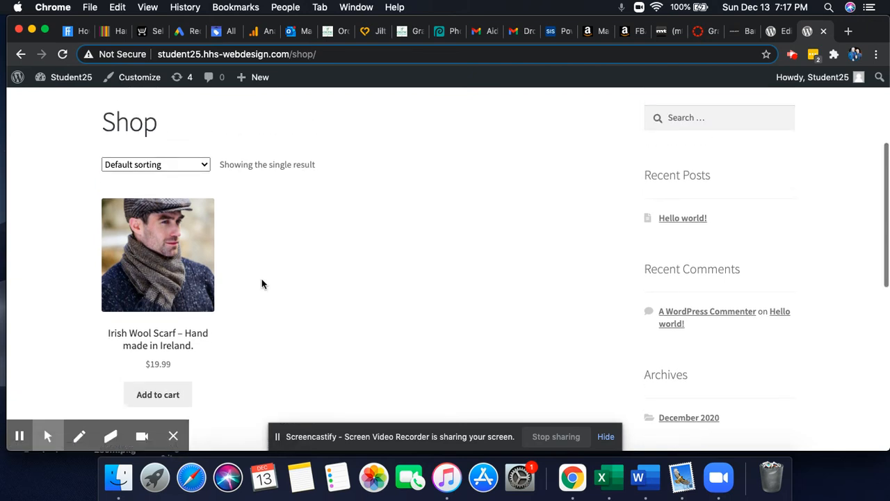
Open the Irish Wool Scarf product page from the shop and check its short description, cart option and SKU.
{"action": "left_click", "coordinate": [184, 262]}
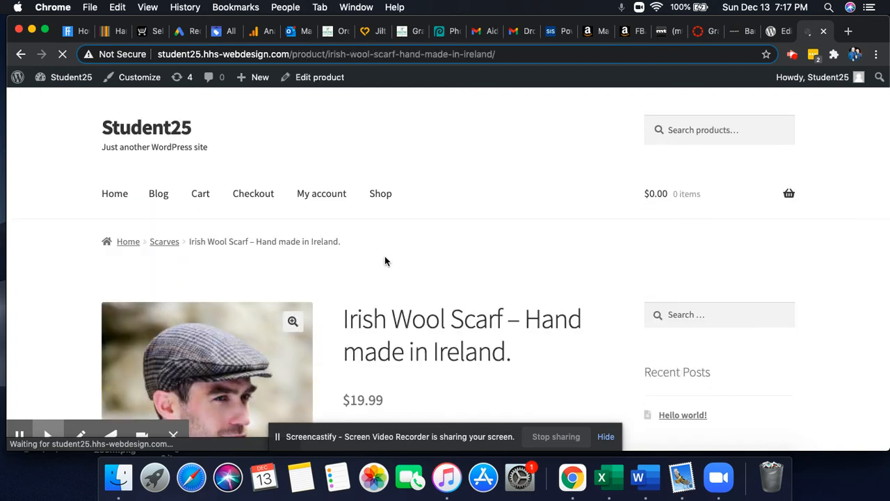
{"action": "scroll", "coordinate": [416, 286], "scroll_direction": "down", "scroll_amount": 3}
{"action": "scroll", "coordinate": [416, 286], "scroll_direction": "down", "scroll_amount": 1}
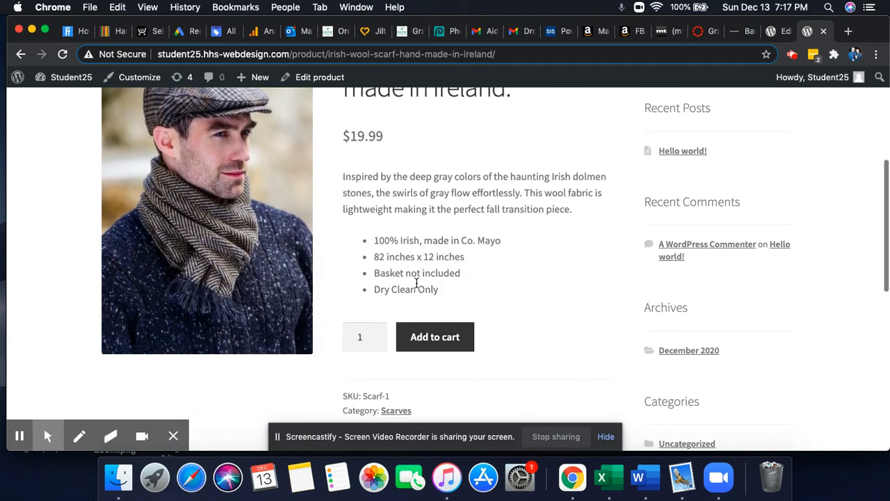
{"action": "left_click_drag", "start_coordinate": [344, 176], "coordinate": [474, 286]}
{"action": "left_click", "coordinate": [483, 279]}
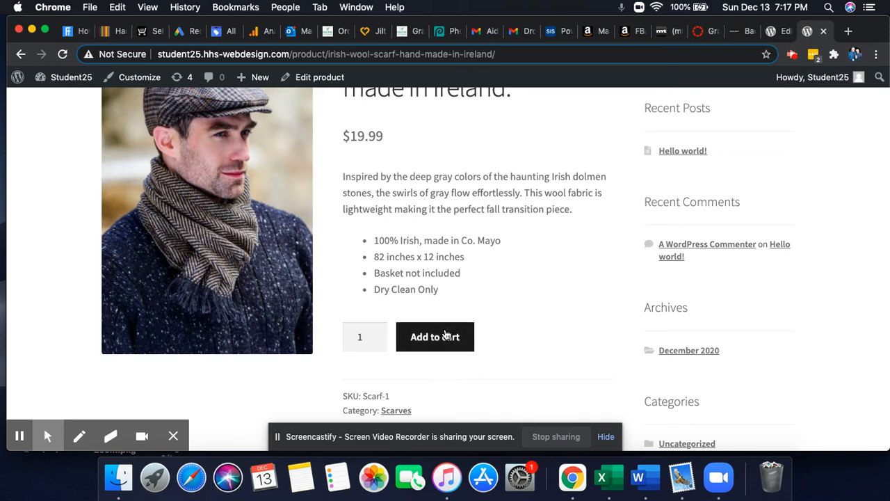
{"action": "scroll", "coordinate": [450, 373], "scroll_direction": "down", "scroll_amount": 1}
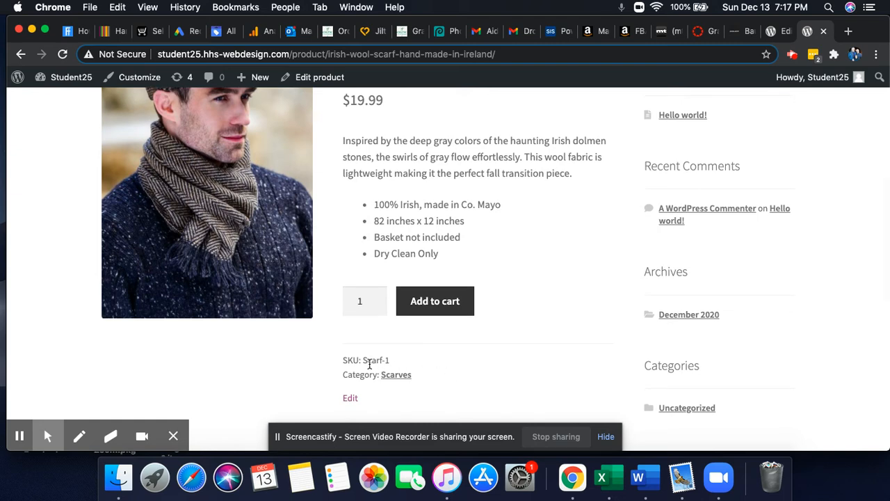
{"action": "left_click_drag", "start_coordinate": [363, 360], "coordinate": [394, 363]}
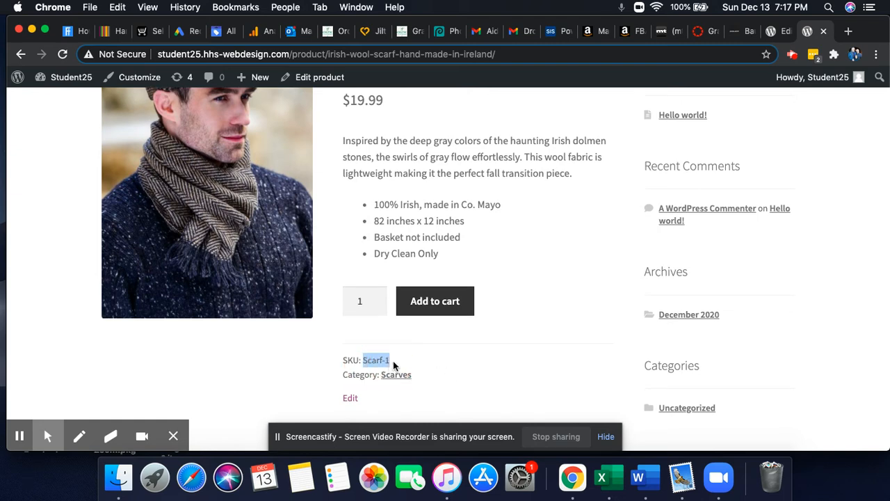
Review the whole scarf product page, from its title and photo to the category and the full description section.
{"action": "scroll", "coordinate": [470, 372], "scroll_direction": "up", "scroll_amount": 5}
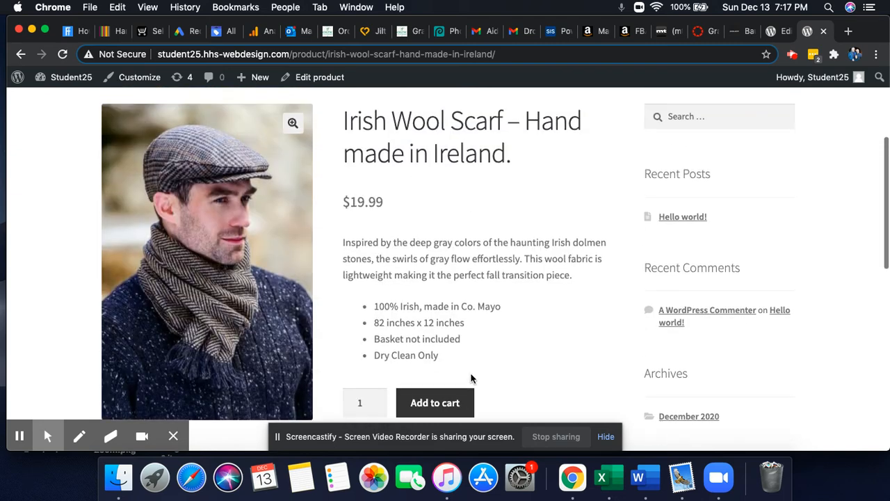
{"action": "scroll", "coordinate": [471, 374], "scroll_direction": "down", "scroll_amount": 1}
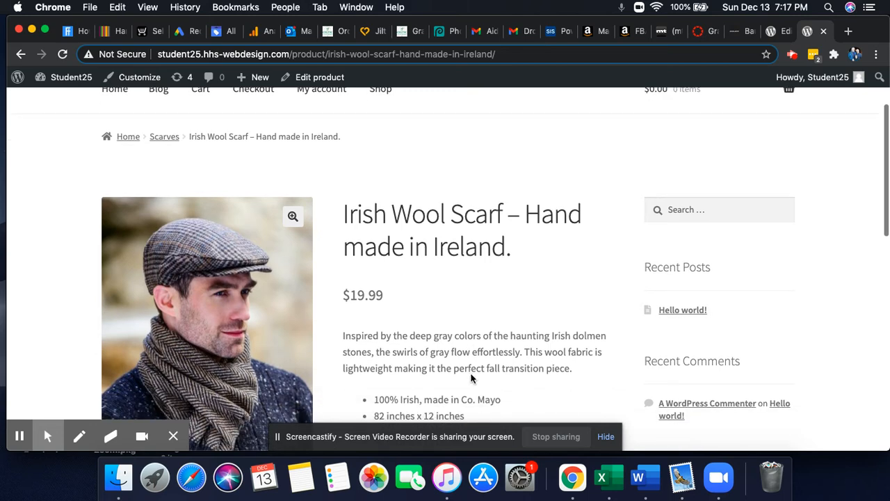
{"action": "scroll", "coordinate": [471, 378], "scroll_direction": "down", "scroll_amount": 5}
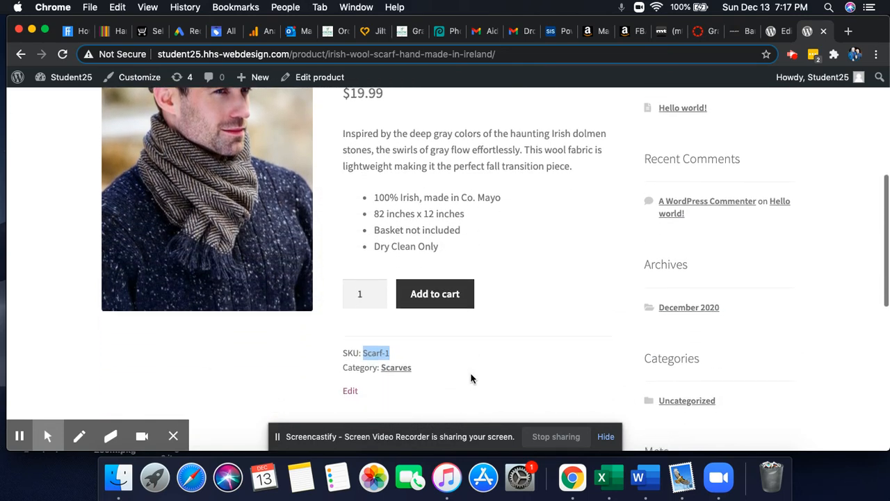
{"action": "scroll", "coordinate": [471, 379], "scroll_direction": "down", "scroll_amount": 1}
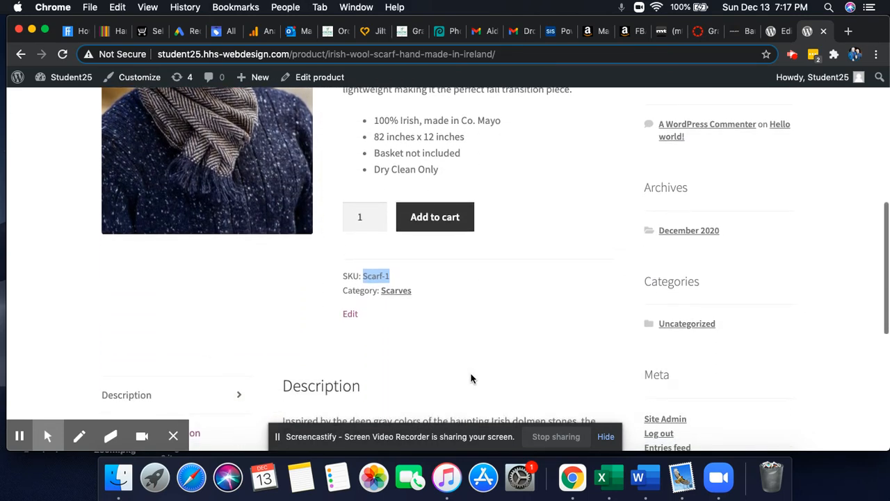
{"action": "scroll", "coordinate": [471, 378], "scroll_direction": "up", "scroll_amount": 4}
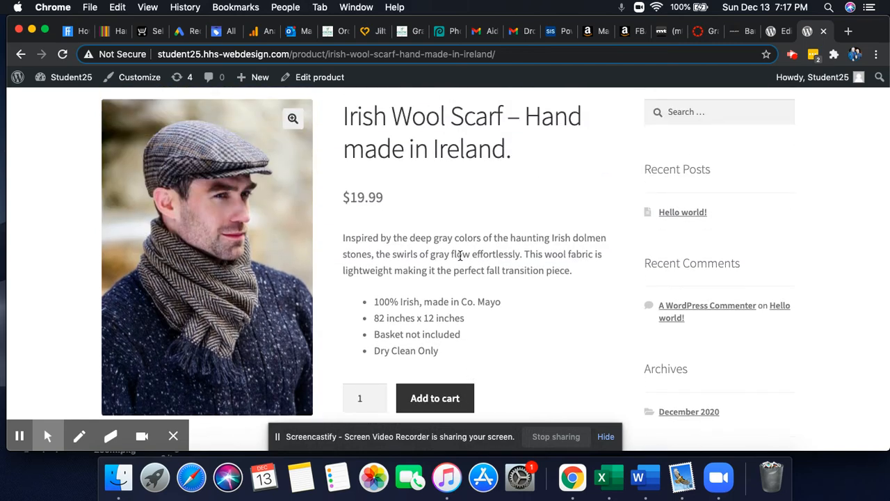
{"action": "scroll", "coordinate": [460, 255], "scroll_direction": "up", "scroll_amount": 2}
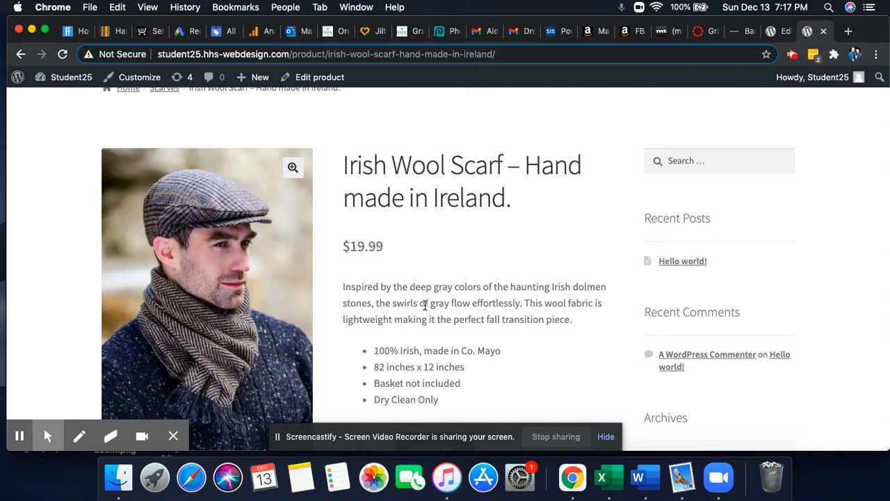
{"action": "scroll", "coordinate": [424, 304], "scroll_direction": "down", "scroll_amount": 3}
{"action": "scroll", "coordinate": [426, 304], "scroll_direction": "up", "scroll_amount": 2}
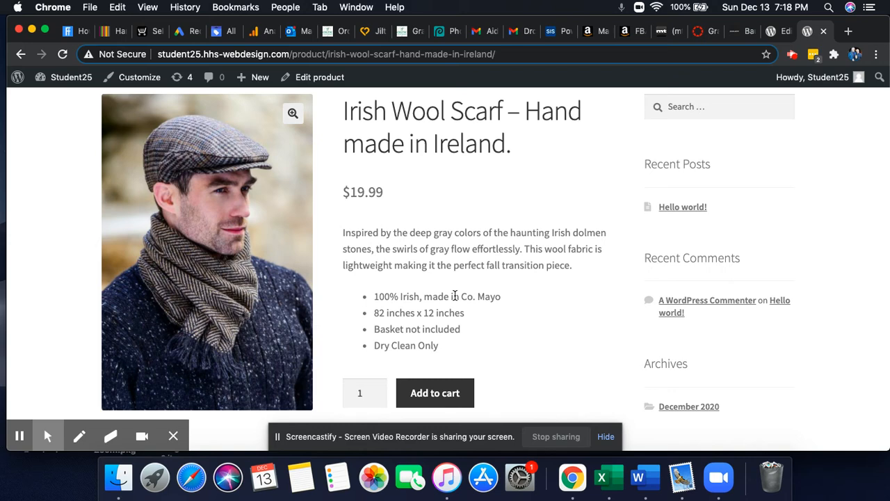
Return to the scarf's product editor and review its descriptions, product data, image and category selection.
{"action": "left_click", "coordinate": [775, 31]}
{"action": "scroll", "coordinate": [548, 165], "scroll_direction": "down", "scroll_amount": 5}
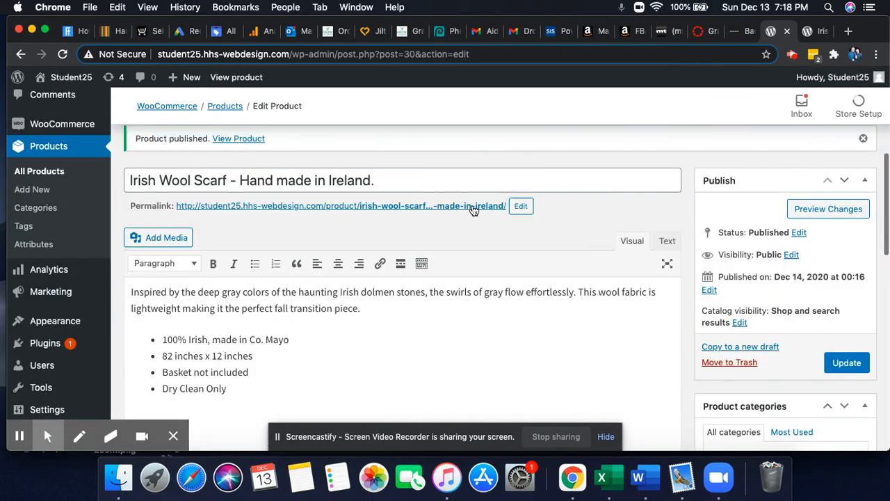
{"action": "scroll", "coordinate": [482, 322], "scroll_direction": "down", "scroll_amount": 5}
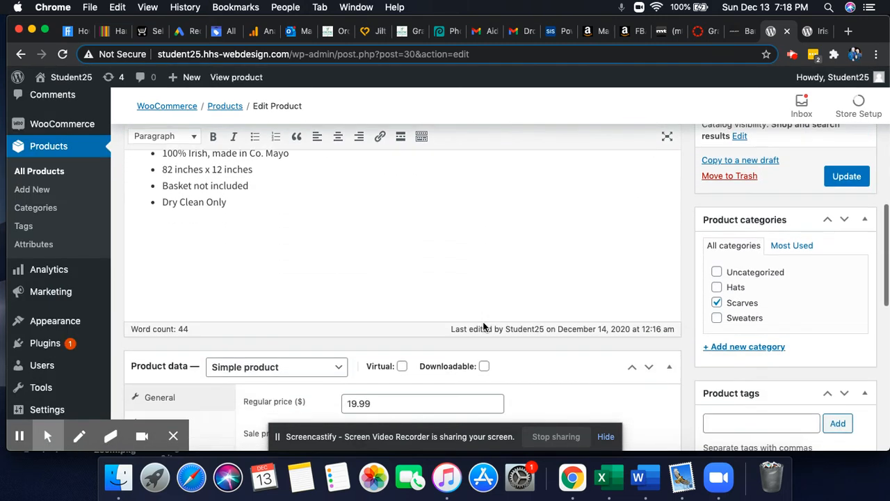
{"action": "scroll", "coordinate": [483, 320], "scroll_direction": "down", "scroll_amount": 5}
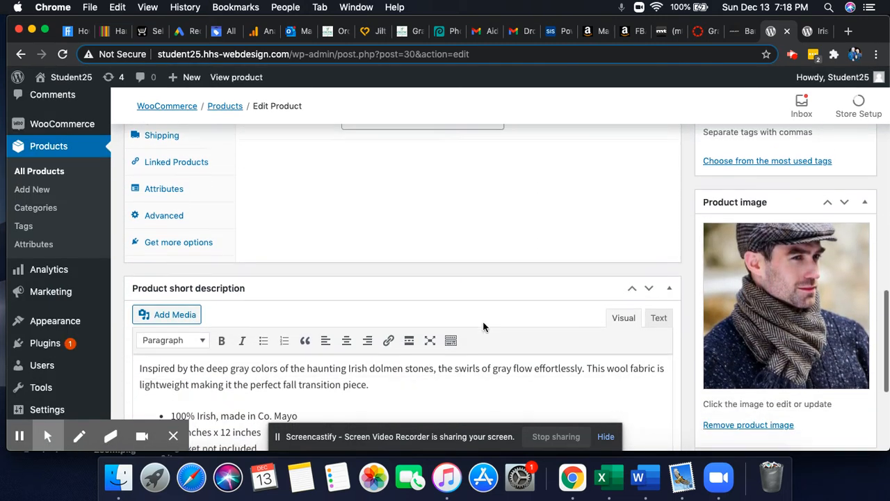
{"action": "scroll", "coordinate": [435, 290], "scroll_direction": "up", "scroll_amount": 3}
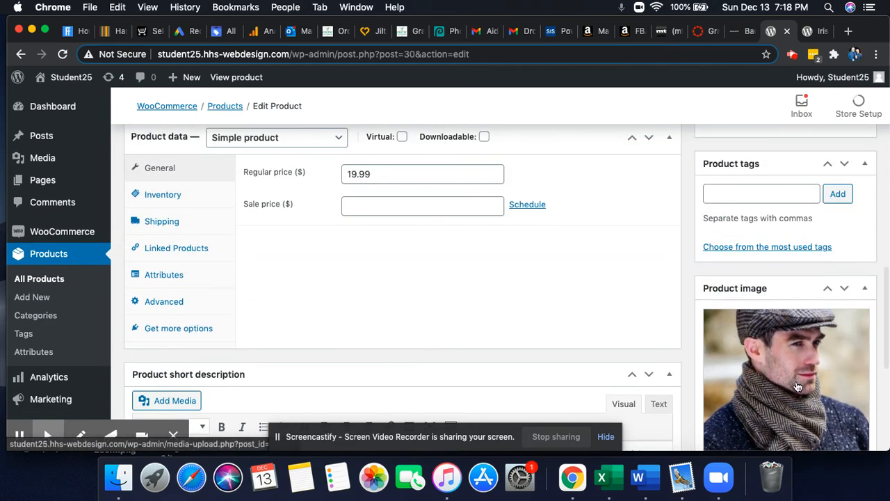
{"action": "scroll", "coordinate": [800, 401], "scroll_direction": "up", "scroll_amount": 3}
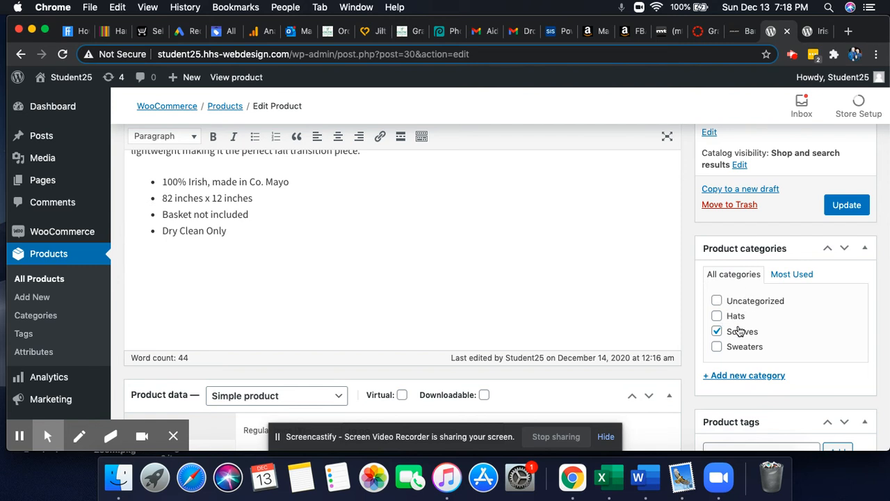
{"action": "scroll", "coordinate": [758, 213], "scroll_direction": "up", "scroll_amount": 1}
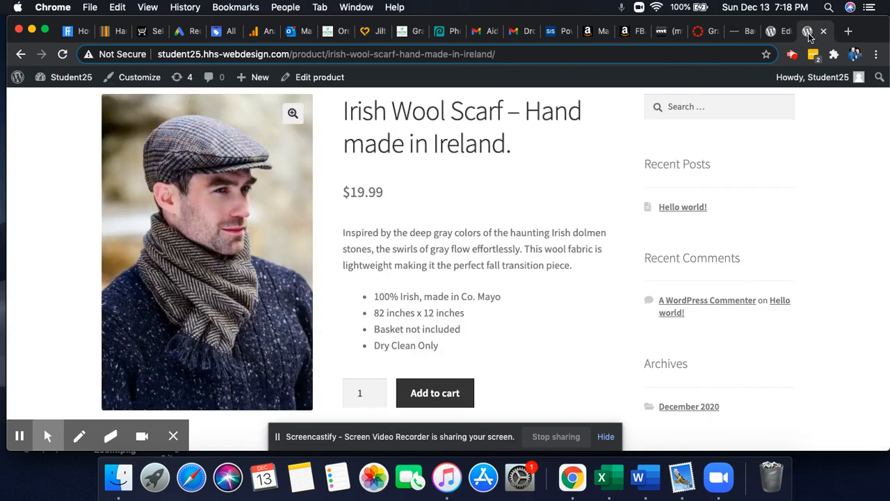
Go back to the live scarf page and compare its photo, price, description, SKU and category with the editor entries.
{"action": "left_click", "coordinate": [809, 33]}
{"action": "scroll", "coordinate": [536, 304], "scroll_direction": "up", "scroll_amount": 2}
{"action": "scroll", "coordinate": [537, 304], "scroll_direction": "down", "scroll_amount": 2}
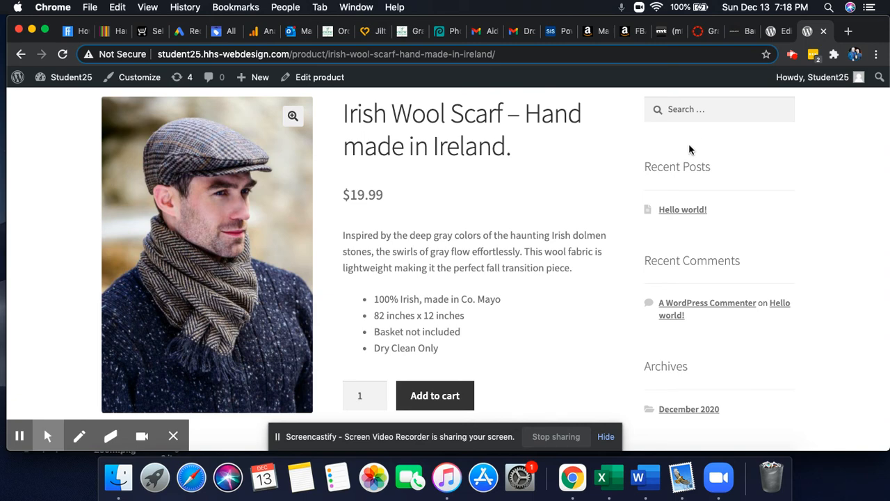
{"action": "scroll", "coordinate": [713, 360], "scroll_direction": "down", "scroll_amount": 3}
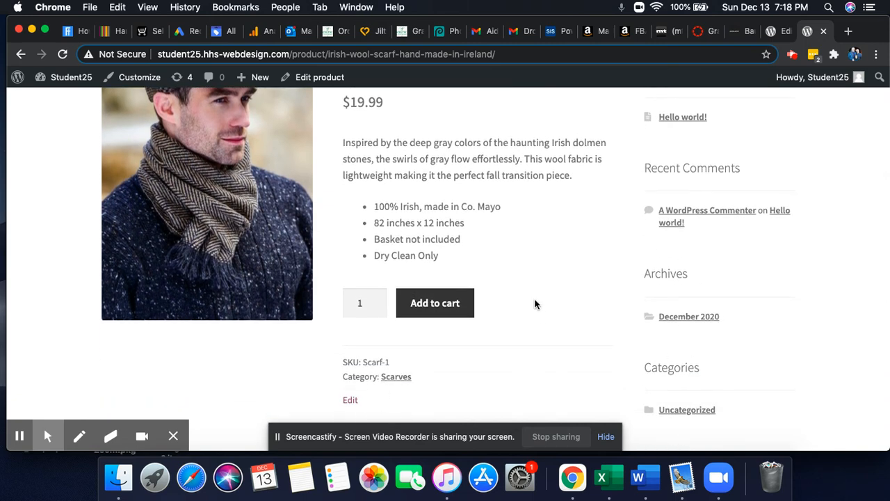
{"action": "scroll", "coordinate": [535, 304], "scroll_direction": "up", "scroll_amount": 2}
{"action": "scroll", "coordinate": [385, 221], "scroll_direction": "up", "scroll_amount": 2}
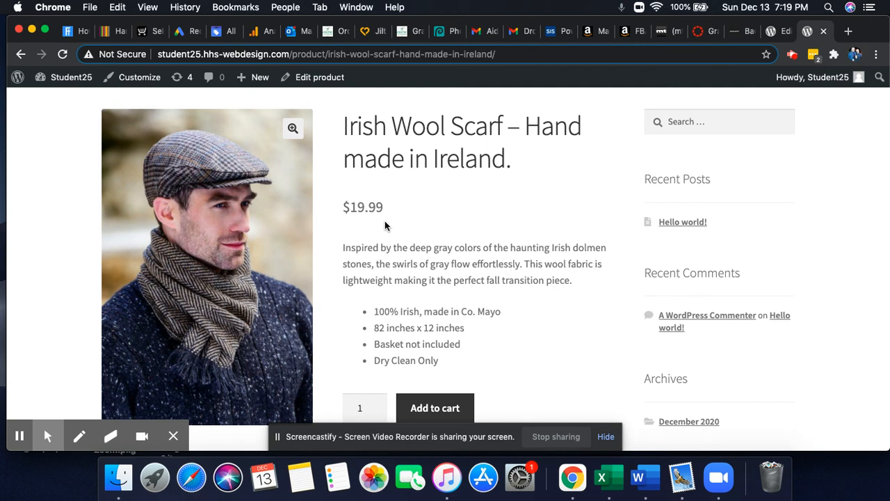
{"action": "scroll", "coordinate": [499, 268], "scroll_direction": "down", "scroll_amount": 2}
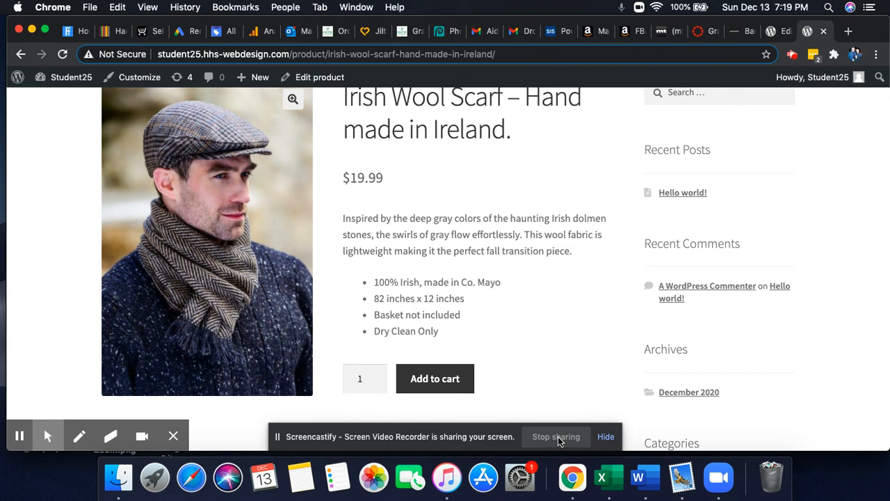
{"action": "scroll", "coordinate": [542, 344], "scroll_direction": "up", "scroll_amount": 2}
{"action": "scroll", "coordinate": [542, 344], "scroll_direction": "down", "scroll_amount": 1}
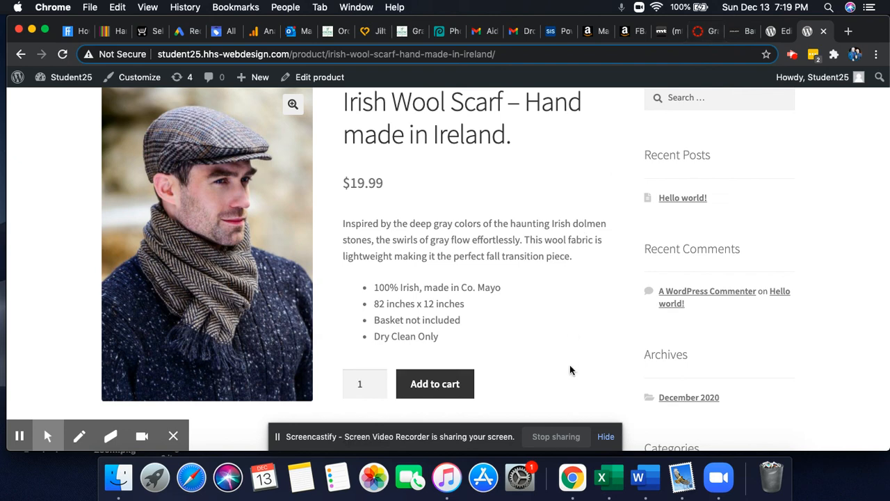
{"action": "scroll", "coordinate": [552, 391], "scroll_direction": "up", "scroll_amount": 1}
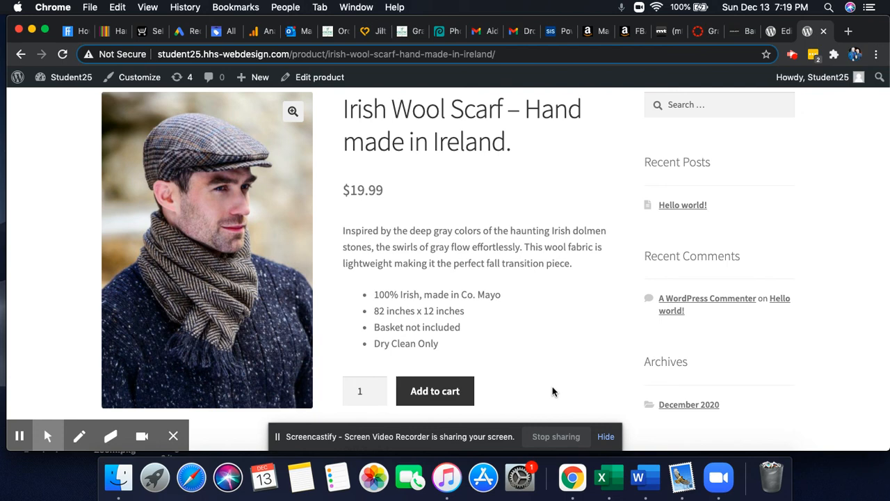
{"action": "scroll", "coordinate": [552, 391], "scroll_direction": "down", "scroll_amount": 1}
{"action": "scroll", "coordinate": [553, 391], "scroll_direction": "up", "scroll_amount": 2}
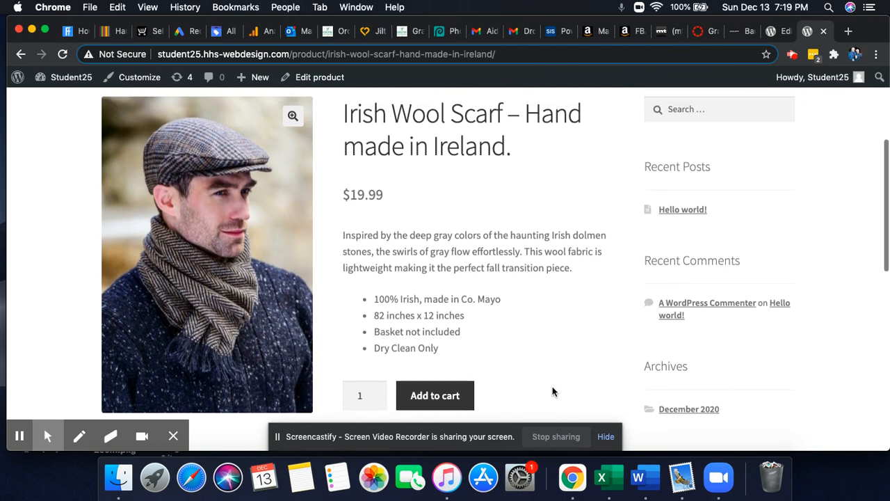